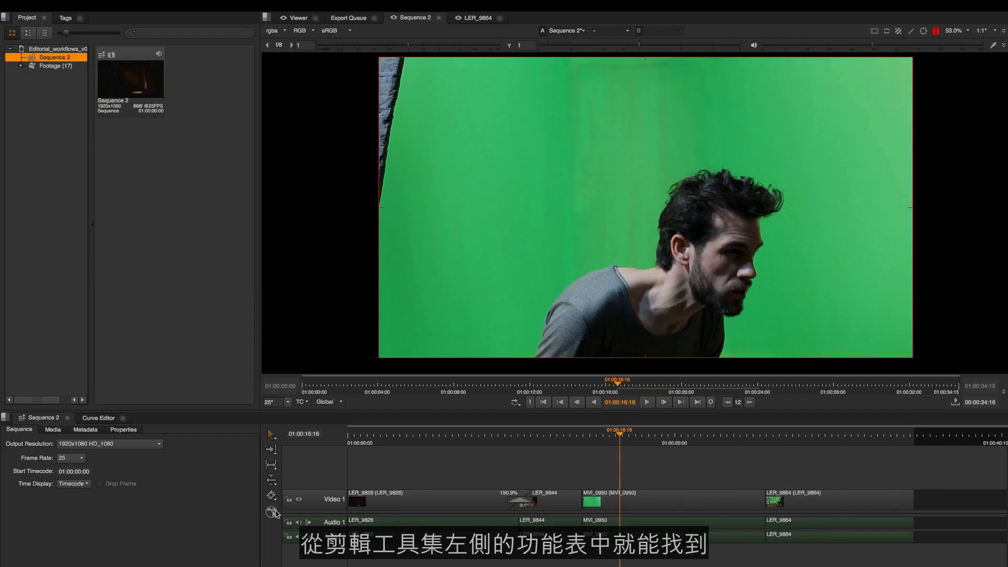
{"action": "left_click", "coordinate": [272, 516]}
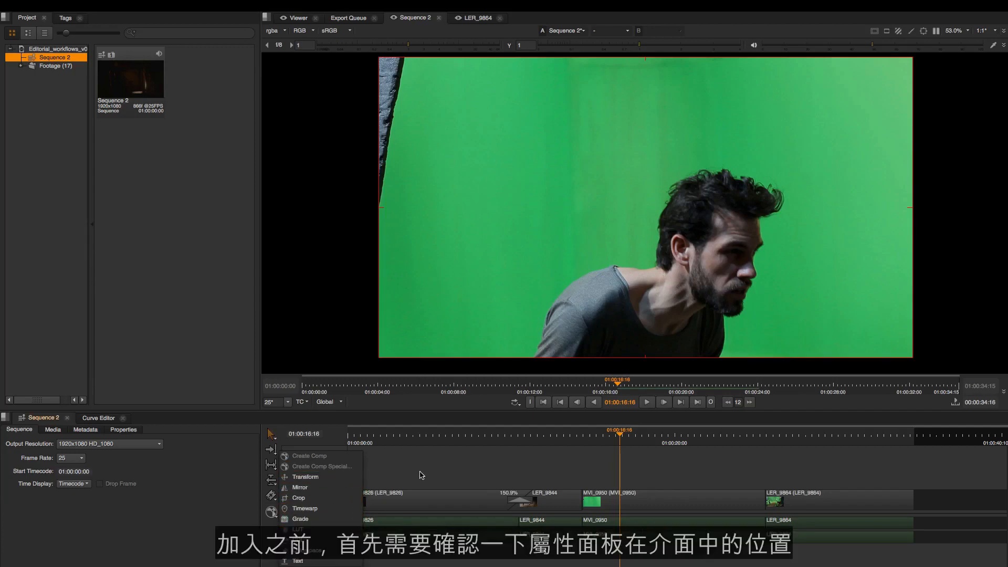
{"action": "left_click", "coordinate": [454, 468]}
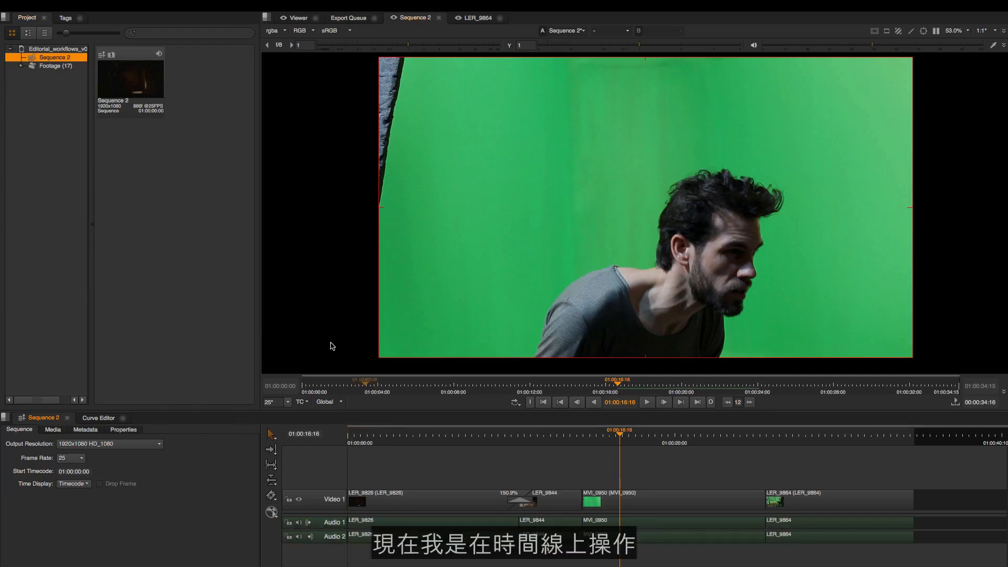
Step: Add the Properties panel to the pane that holds Project and Tags
{"action": "right_click", "coordinate": [182, 20]}
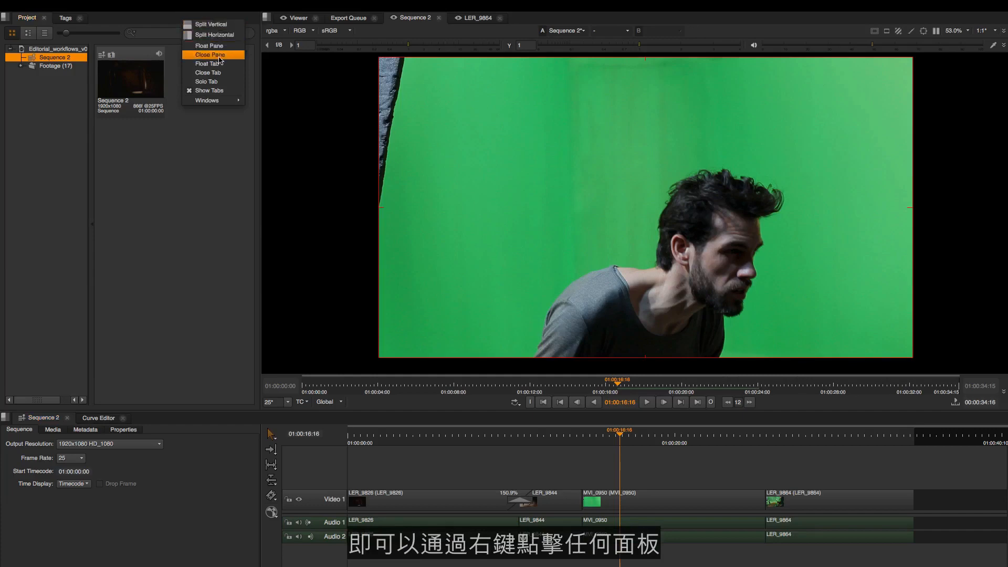
{"action": "mouse_move", "coordinate": [209, 100]}
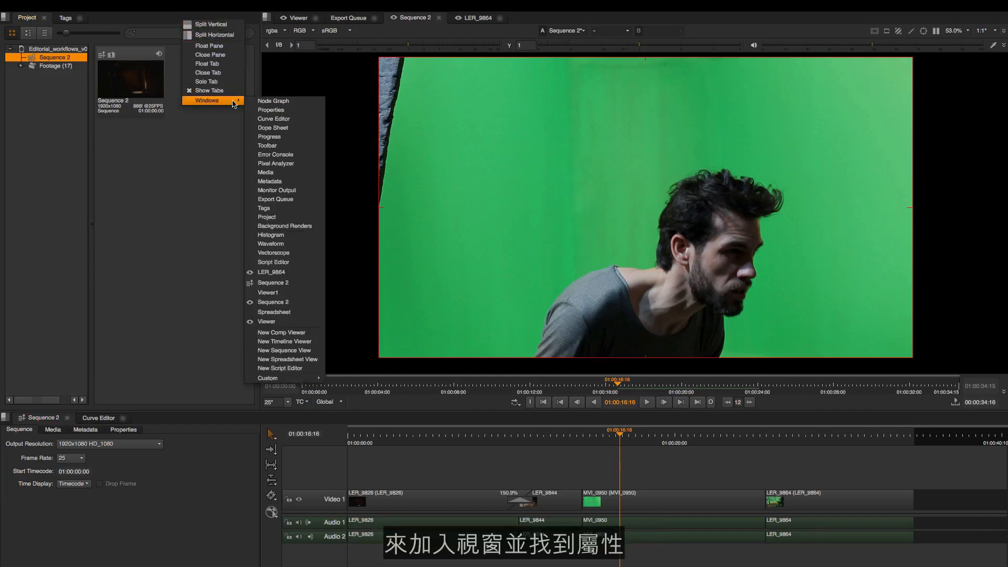
{"action": "left_click", "coordinate": [289, 111]}
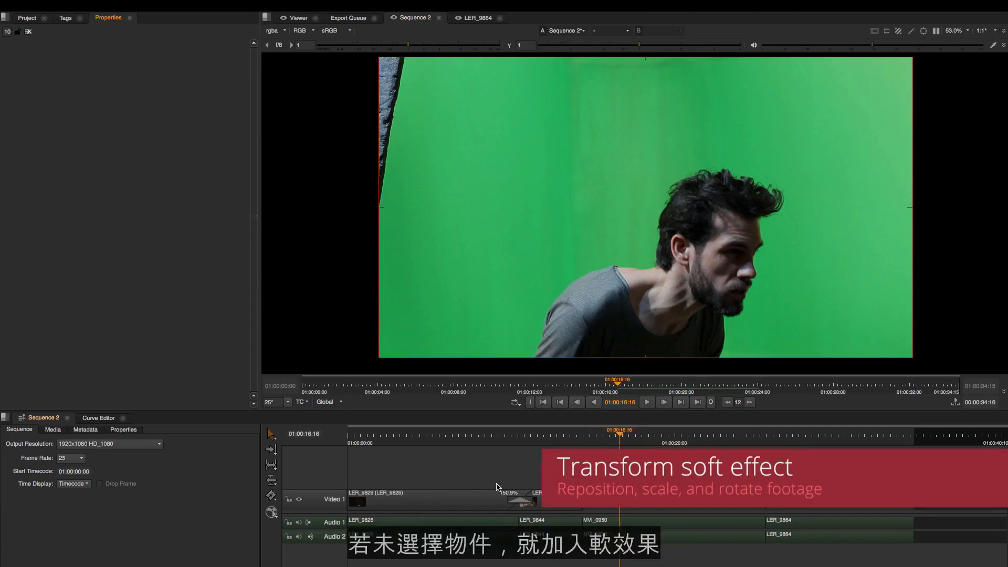
Step: Add a Transform soft effect to the MVI_0950 clip and move the playhead to 01:00:17:24
{"action": "left_click", "coordinate": [272, 513]}
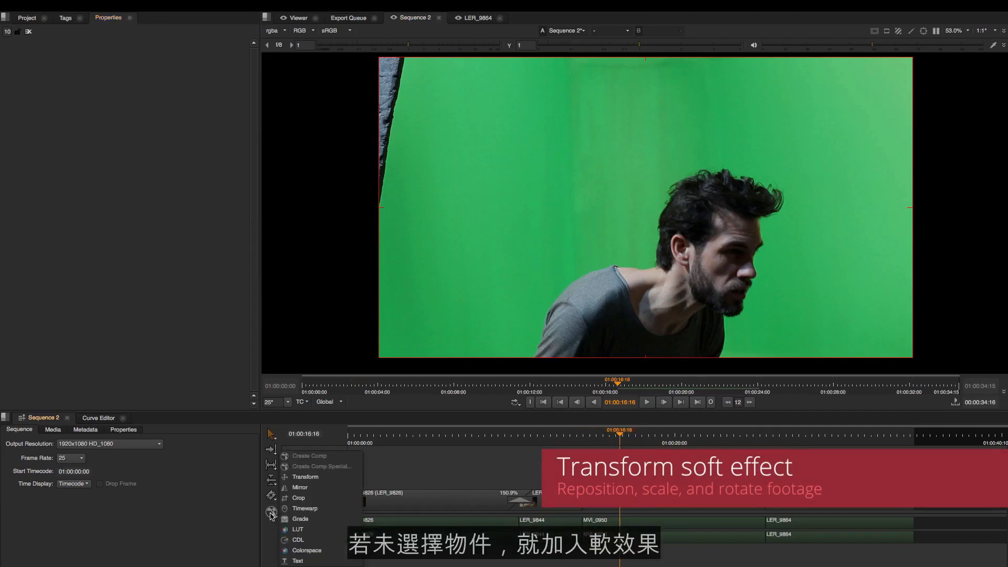
{"action": "left_click", "coordinate": [320, 481]}
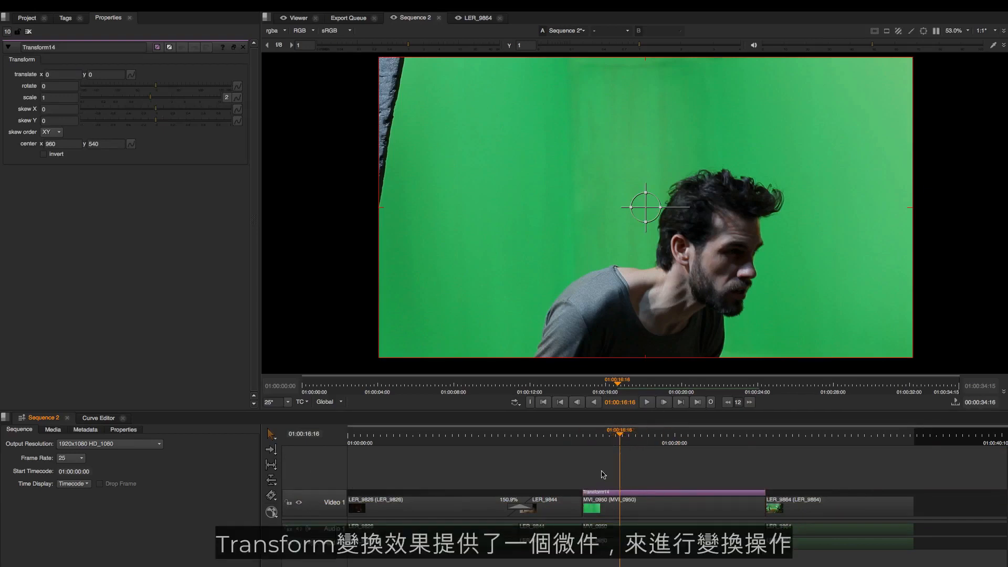
{"action": "left_click", "coordinate": [630, 442]}
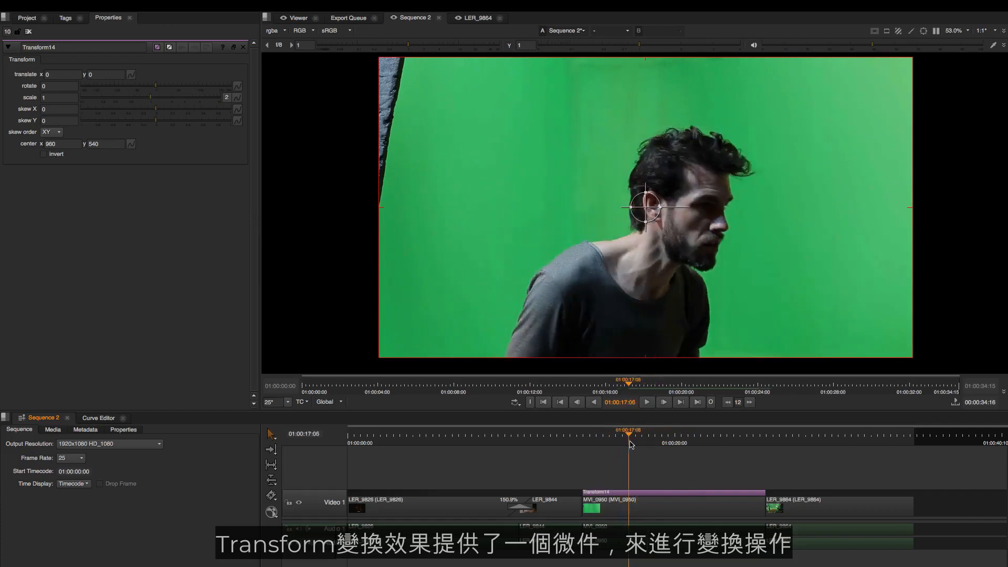
{"action": "left_click_drag", "start_coordinate": [631, 444], "coordinate": [639, 443]}
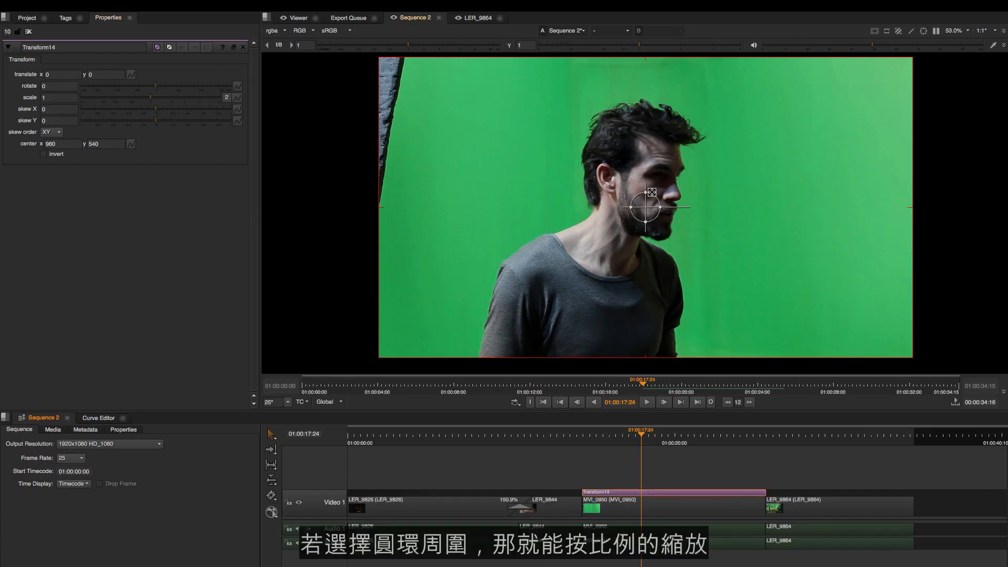
Step: Try to scale the MVI_0950 clip proportionally with the Transform effect's on-screen ring, and undo the change
{"action": "left_click_drag", "start_coordinate": [653, 216], "coordinate": [654, 250]}
{"action": "key", "text": "ctrl+z"}
{"action": "key", "text": "ctrl+z"}
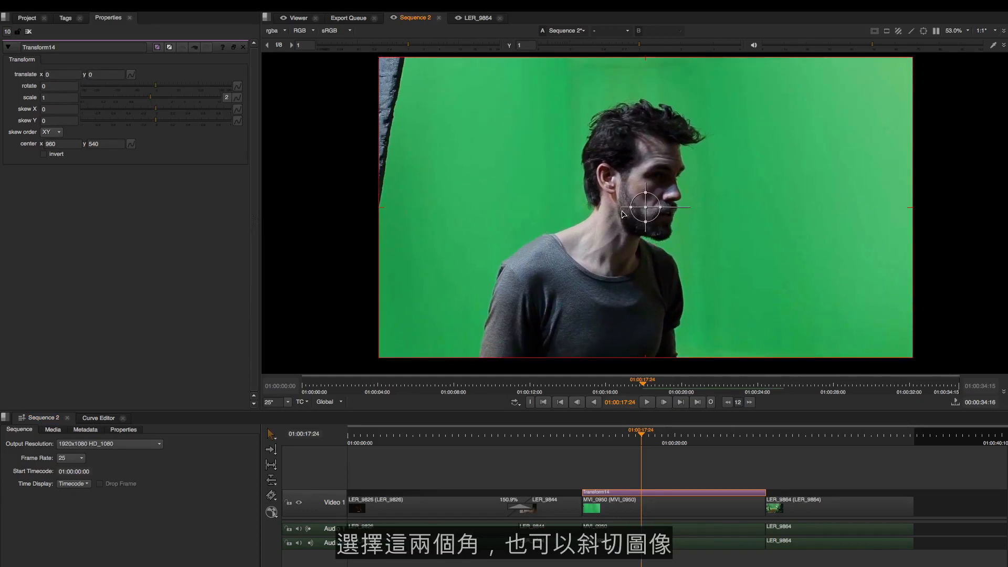
Step: Try to stretch the MVI_0950 clip freely with the Transform widget to about 1.7 wide by 1.4 high, and undo it
{"action": "mouse_move", "coordinate": [646, 230]}
{"action": "left_mouse_down"}
{"action": "mouse_move", "coordinate": [657, 230]}
{"action": "mouse_move", "coordinate": [636, 230]}
{"action": "mouse_move", "coordinate": [645, 230]}
{"action": "left_mouse_up"}
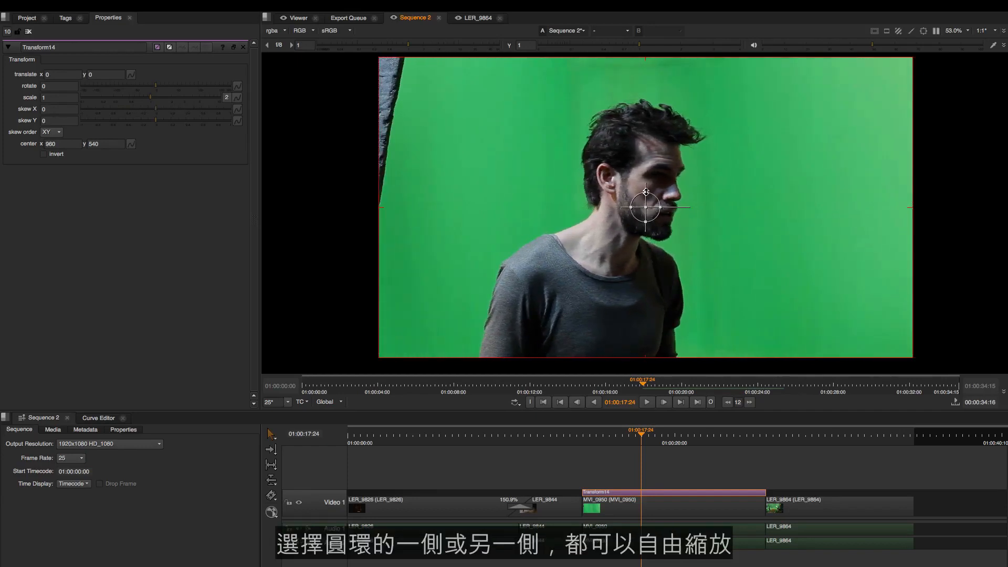
{"action": "left_click_drag", "start_coordinate": [646, 191], "coordinate": [671, 207]}
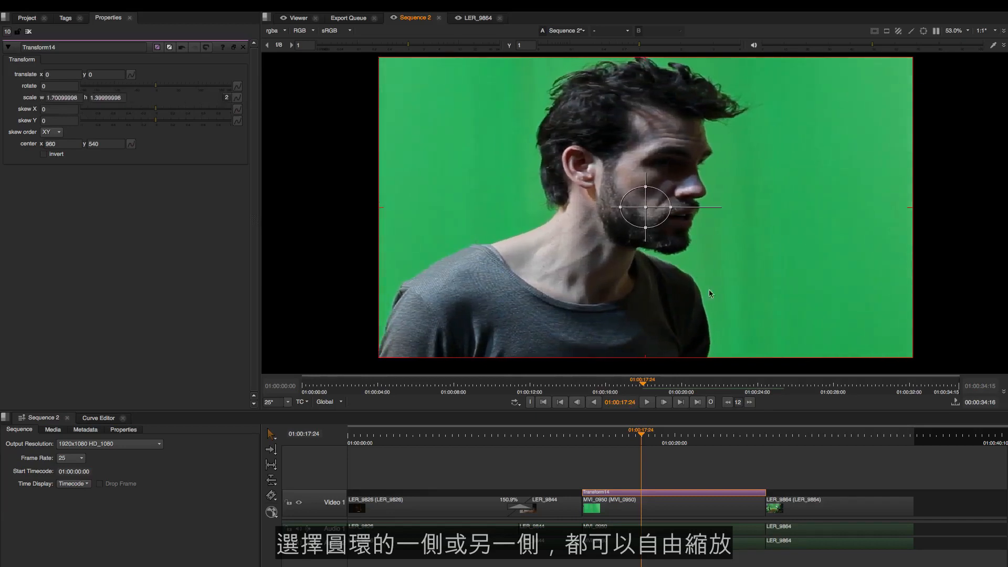
{"action": "key", "text": "ctrl+z"}
{"action": "key", "text": "ctrl+z"}
{"action": "key", "text": "ctrl+z"}
{"action": "key", "text": "ctrl+z"}
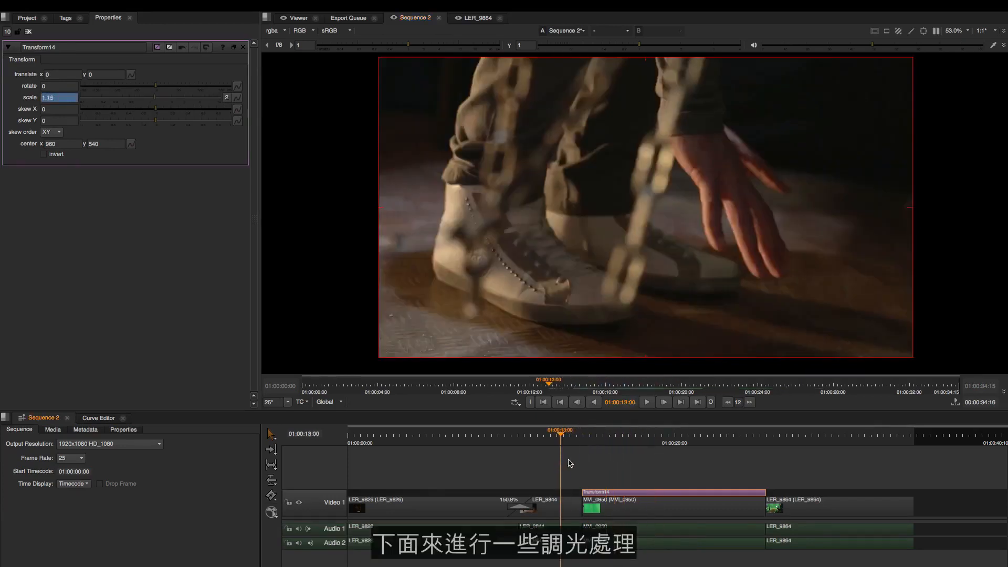
Step: Add a Grade soft effect to the LER_9844 clip
{"action": "left_click_drag", "start_coordinate": [552, 437], "coordinate": [556, 438]}
{"action": "left_click", "coordinate": [558, 514]}
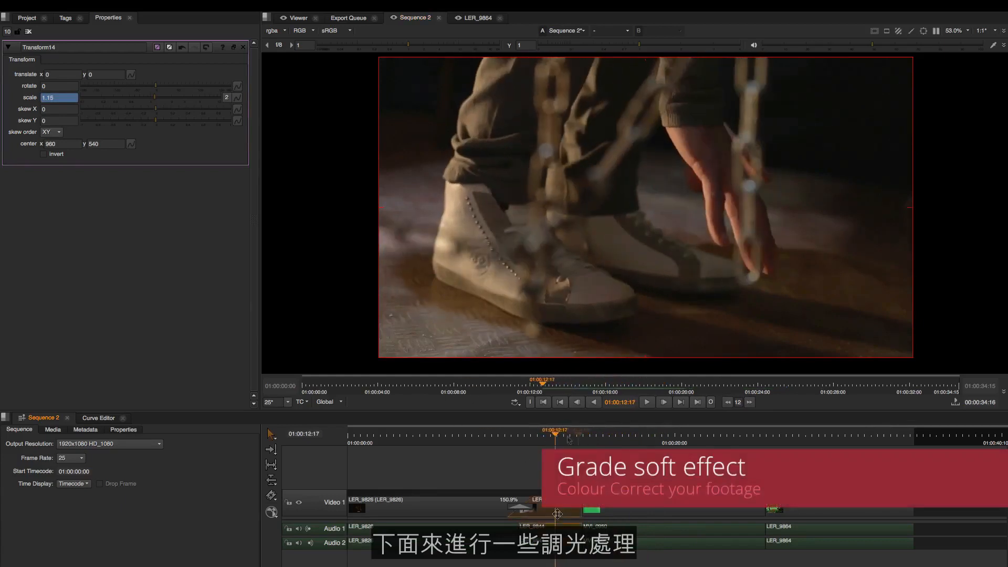
{"action": "right_click", "coordinate": [558, 510]}
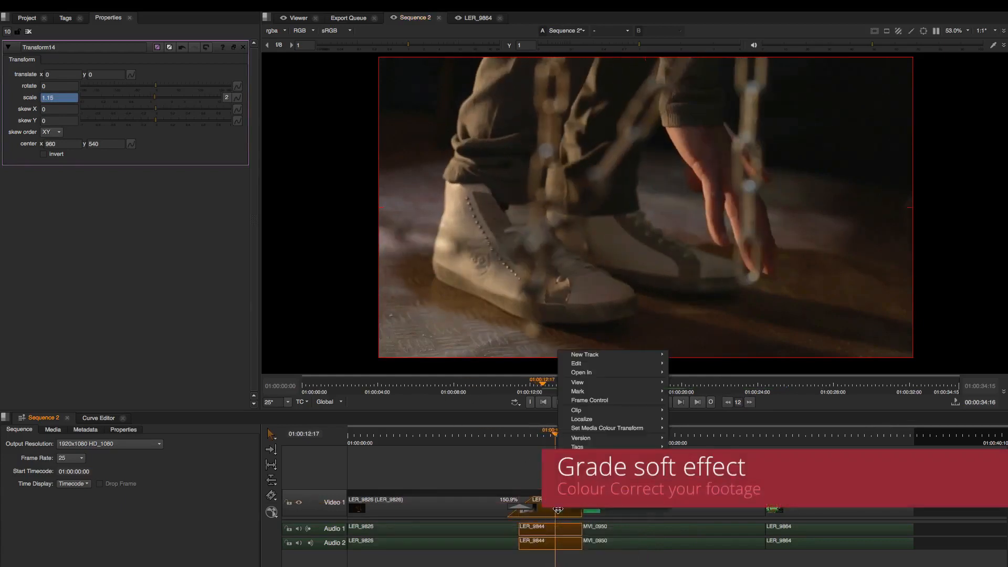
{"action": "mouse_move", "coordinate": [564, 507]}
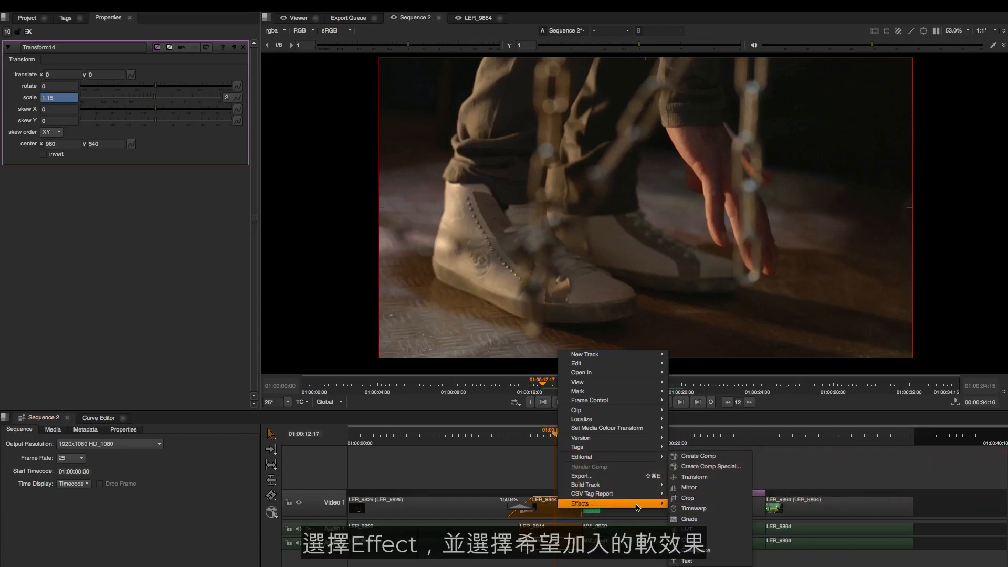
{"action": "left_click", "coordinate": [694, 520]}
{"action": "left_click", "coordinate": [520, 493]}
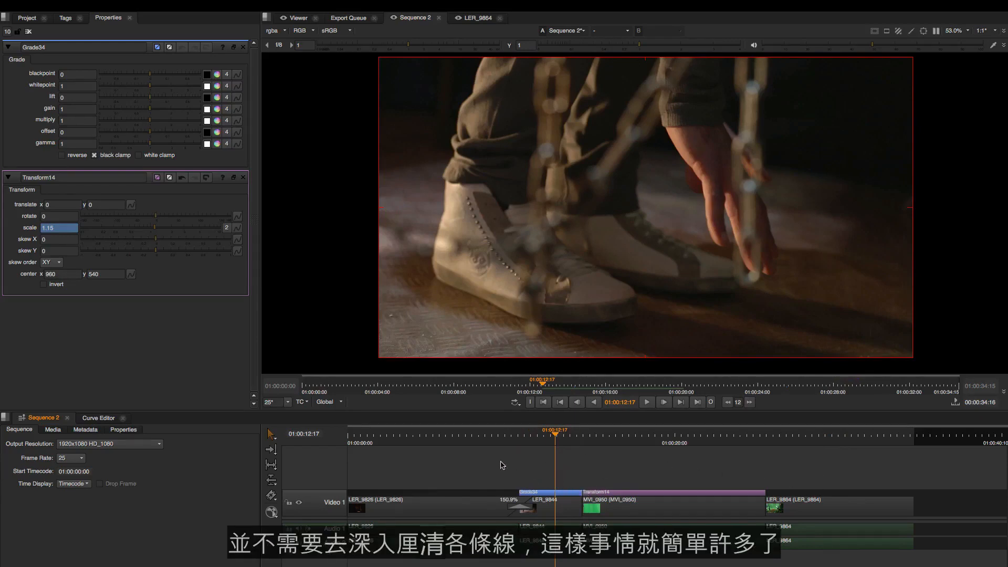
Step: Show the colour wheels for the Grade effect's lift, gain and gamma
{"action": "left_click", "coordinate": [561, 437]}
{"action": "left_click", "coordinate": [554, 438]}
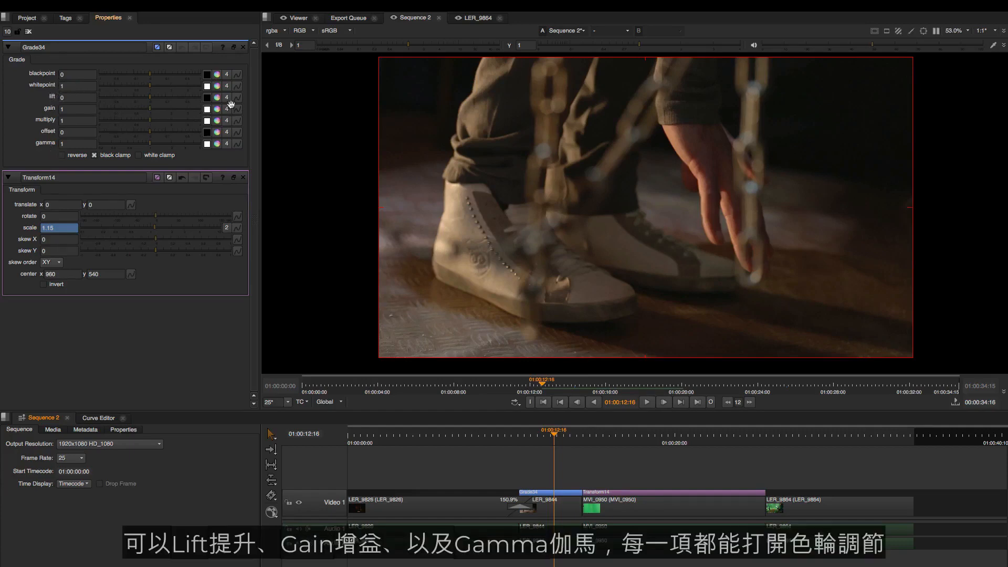
{"action": "left_click", "coordinate": [217, 98]}
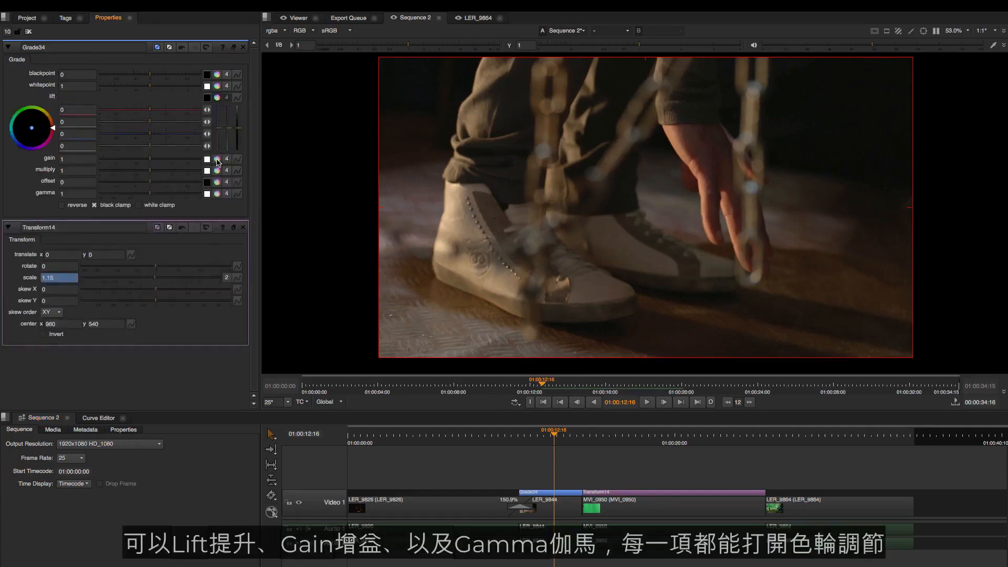
{"action": "left_click", "coordinate": [217, 160]}
{"action": "left_click", "coordinate": [217, 243]}
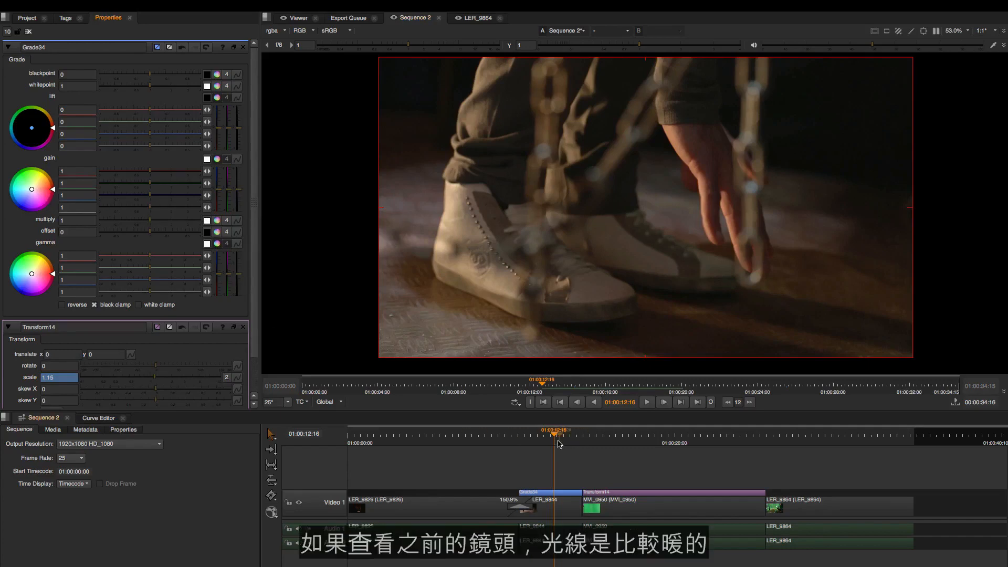
Step: Balance the LER_9844 Grade with warm gain of about 1, 0.92, 0.78, cool gamma of about 0.81, 0.88, 1, and lift of 0.004
{"action": "left_click_drag", "start_coordinate": [555, 436], "coordinate": [500, 446]}
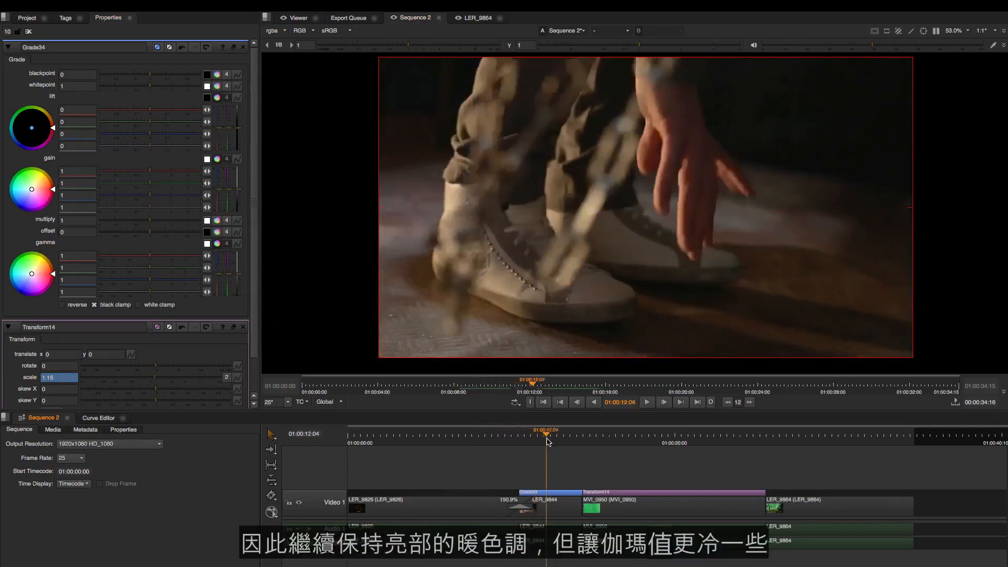
{"action": "left_click_drag", "start_coordinate": [33, 190], "coordinate": [52, 170]}
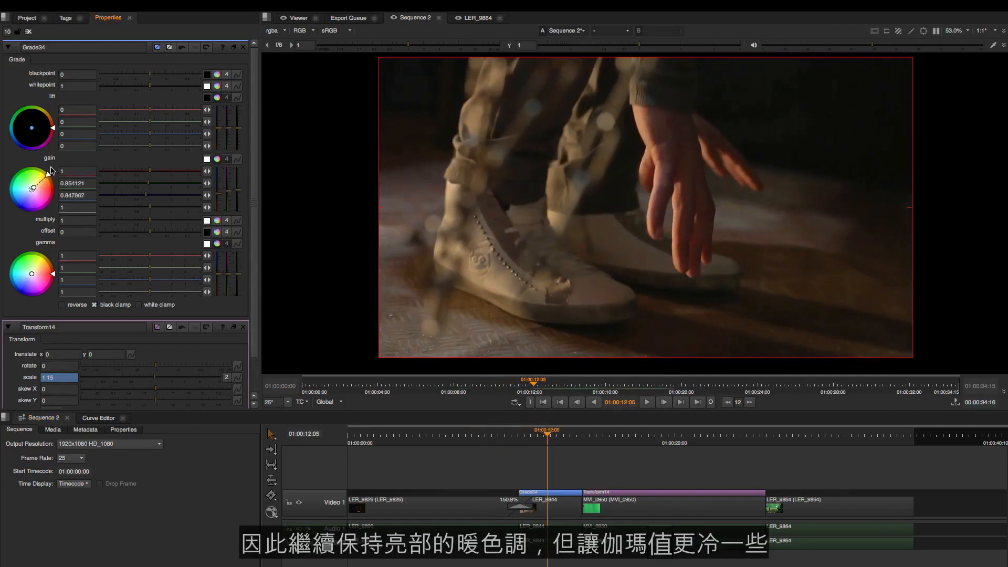
{"action": "left_click_drag", "start_coordinate": [55, 279], "coordinate": [30, 277]}
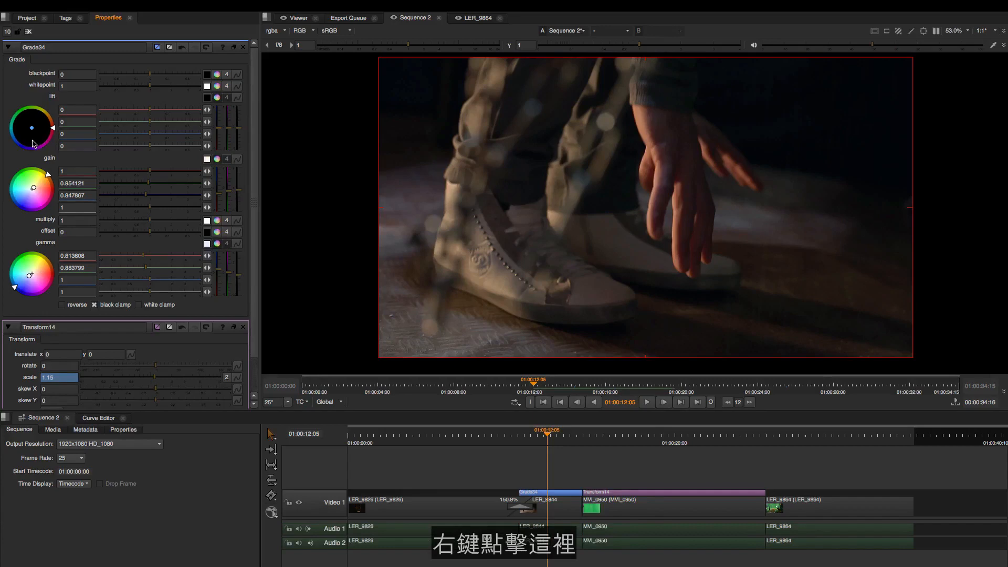
{"action": "left_click_drag", "start_coordinate": [32, 141], "coordinate": [37, 140]}
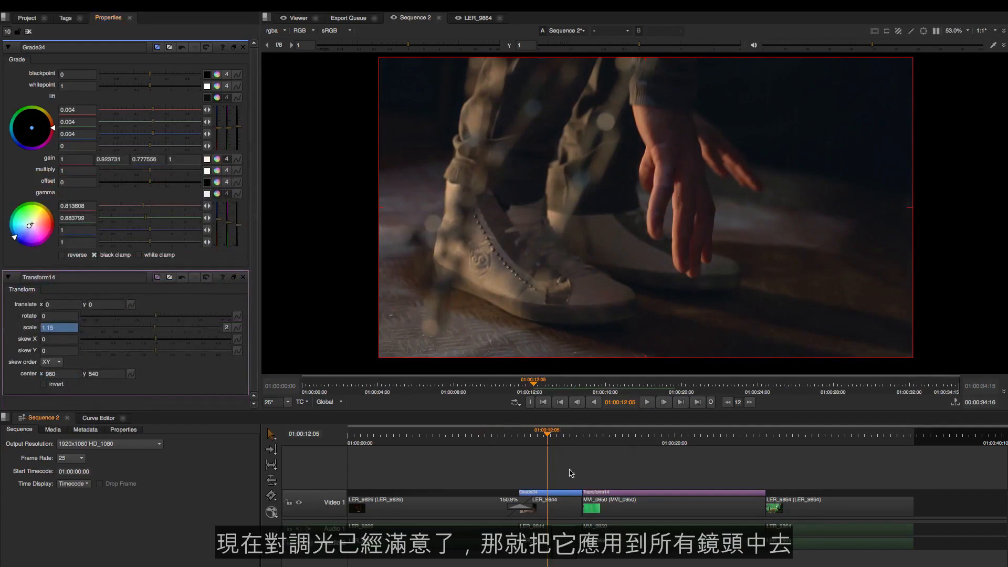
Step: Copy the Grade soft effect from the LER_9844 clip and paste it onto the MVI_0950 clip
{"action": "scroll", "coordinate": [583, 476], "scroll_direction": "right", "scroll_amount": 1}
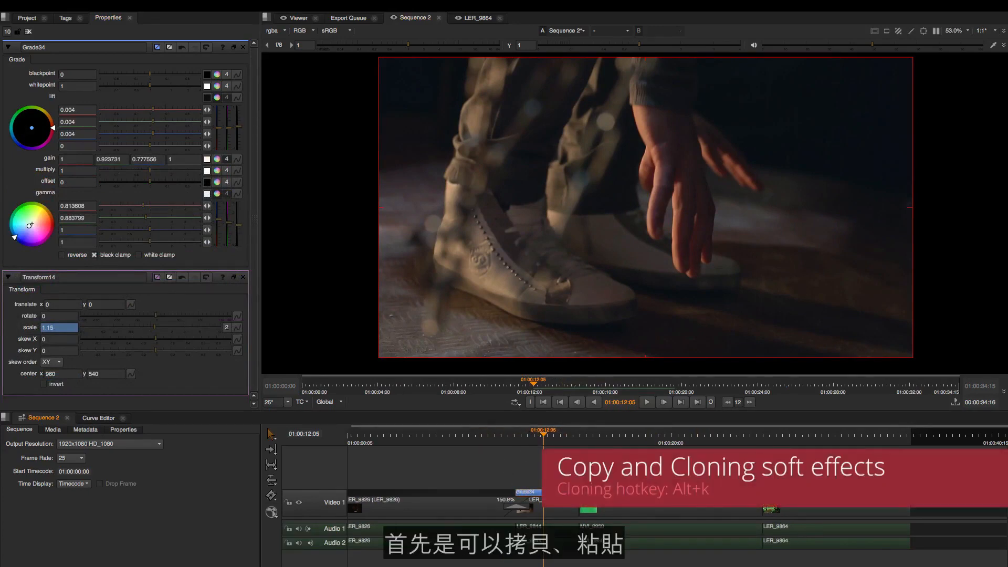
{"action": "left_click_drag", "start_coordinate": [543, 435], "coordinate": [579, 435]}
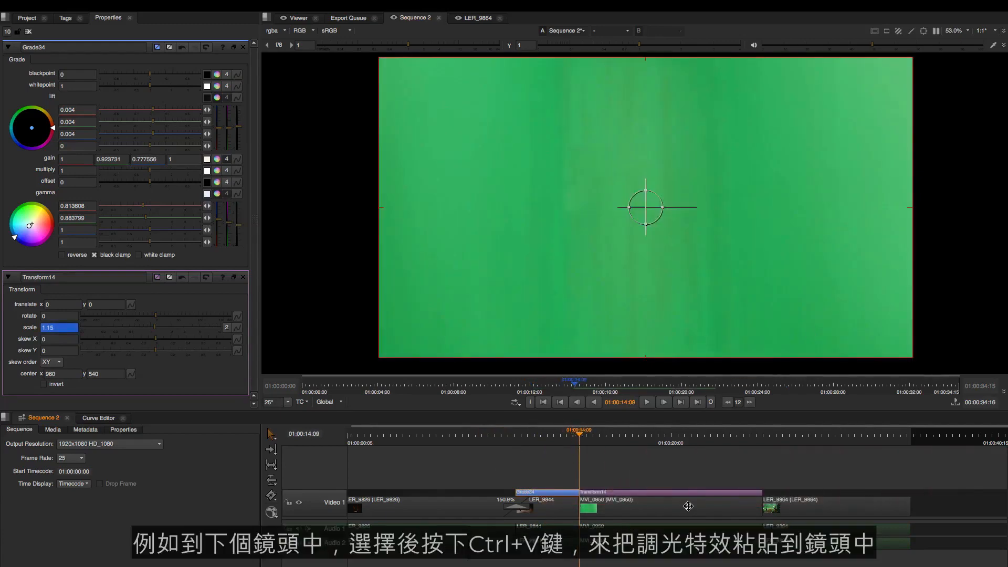
{"action": "left_click", "coordinate": [695, 511]}
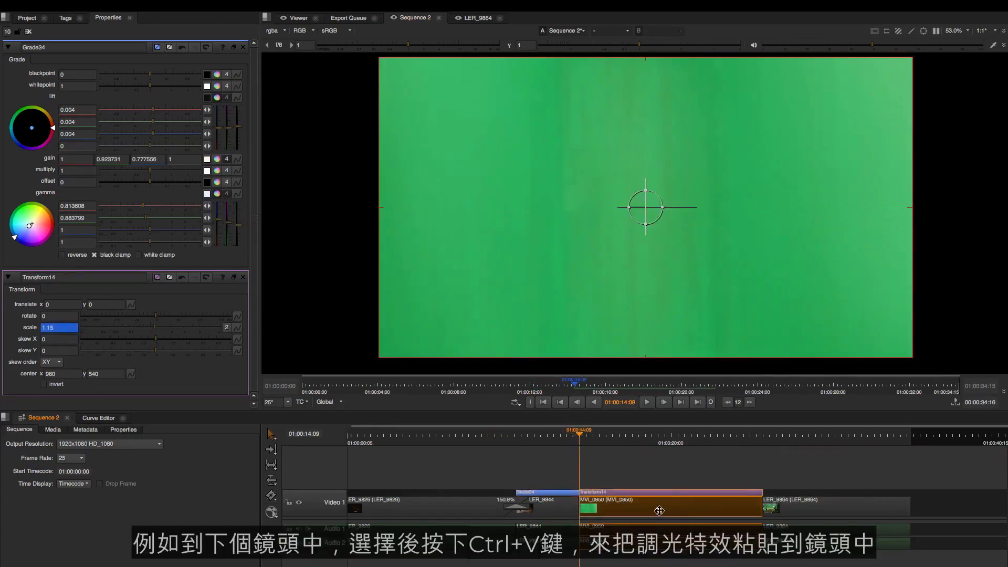
{"action": "key", "text": "ctrl+v"}
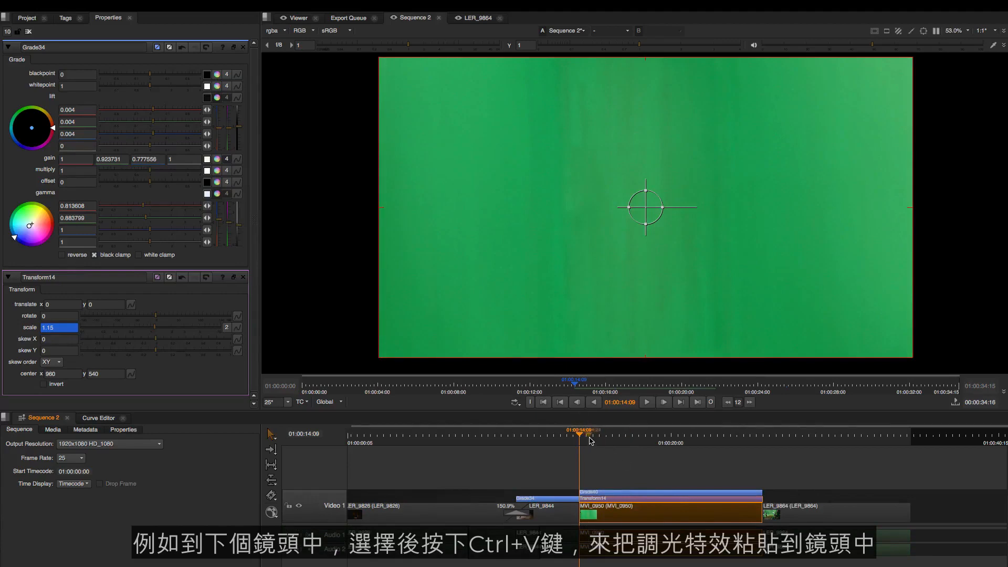
Step: Clone the LER_9844 clip's Grade soft effect onto the LER_9864 clip so both stay linked
{"action": "left_click_drag", "start_coordinate": [591, 441], "coordinate": [728, 426]}
{"action": "key", "text": "Down"}
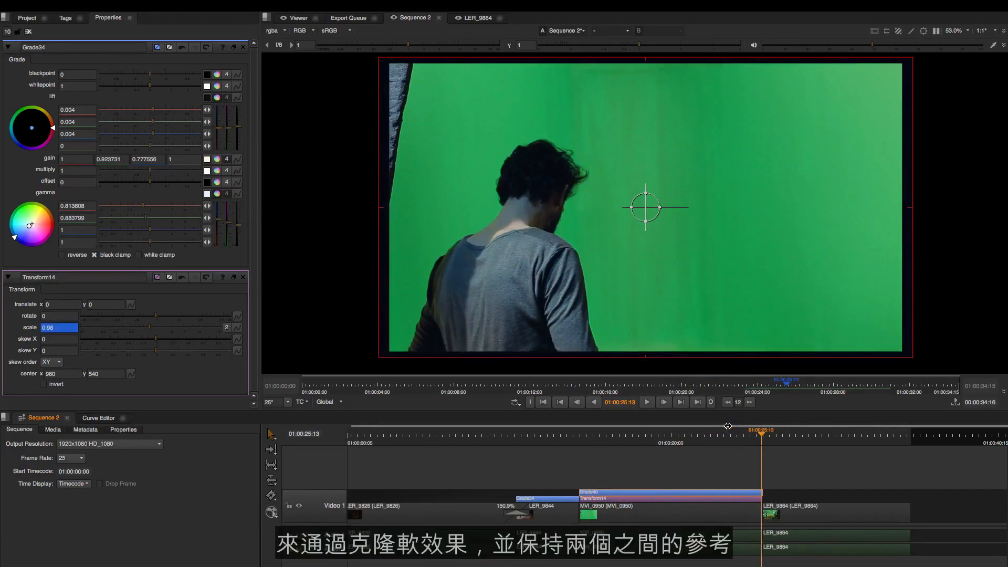
{"action": "key", "text": "Right"}
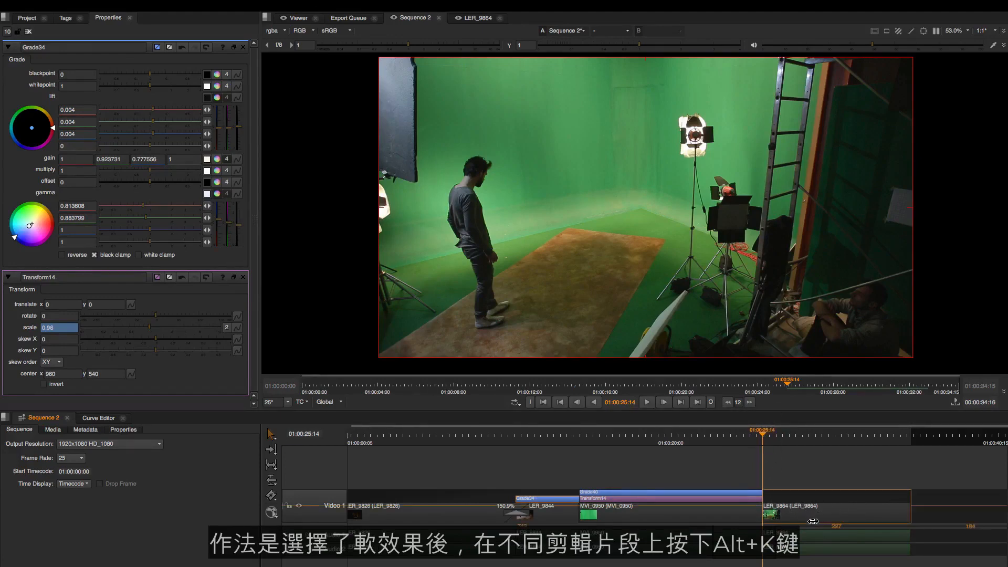
{"action": "key", "text": "alt+k"}
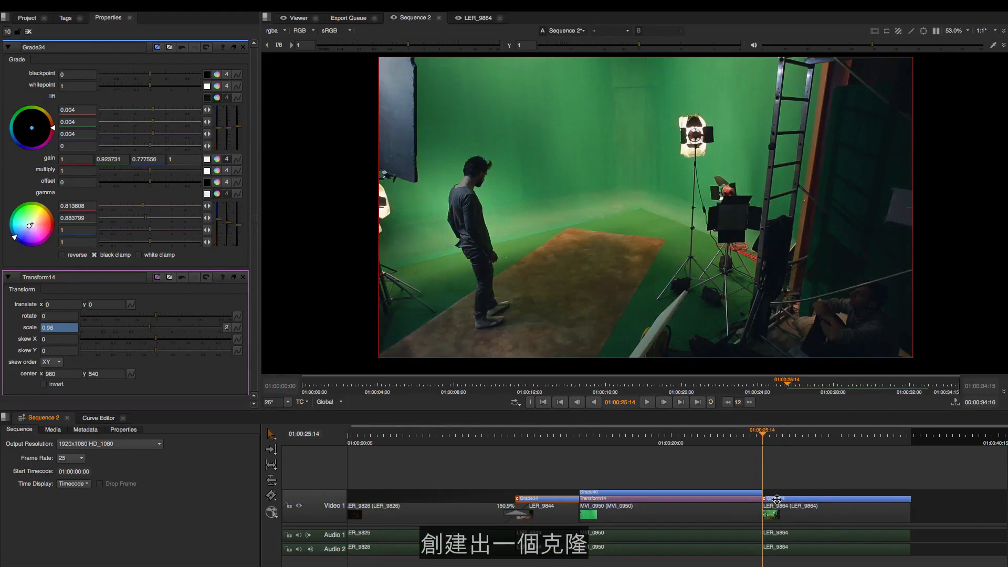
{"action": "left_click_drag", "start_coordinate": [777, 435], "coordinate": [804, 436]}
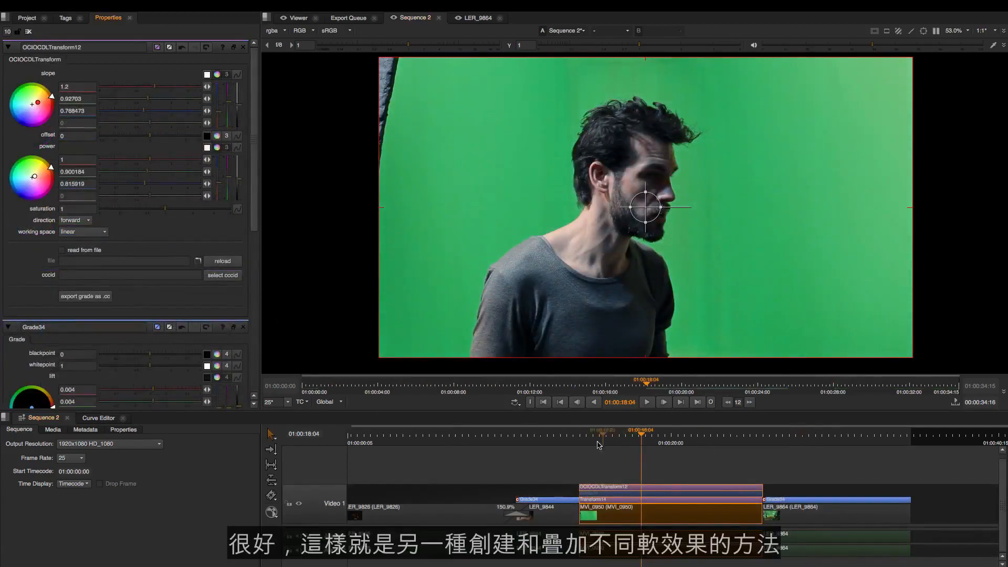
{"action": "left_click", "coordinate": [654, 437]}
{"action": "left_click_drag", "start_coordinate": [655, 440], "coordinate": [646, 440]}
{"action": "left_click", "coordinate": [621, 471]}
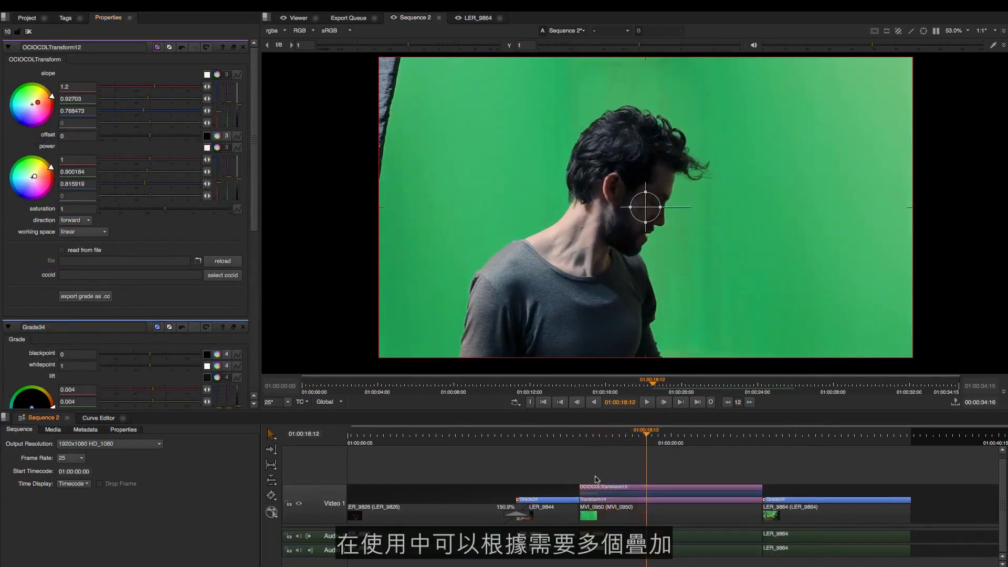
{"action": "left_click", "coordinate": [603, 440]}
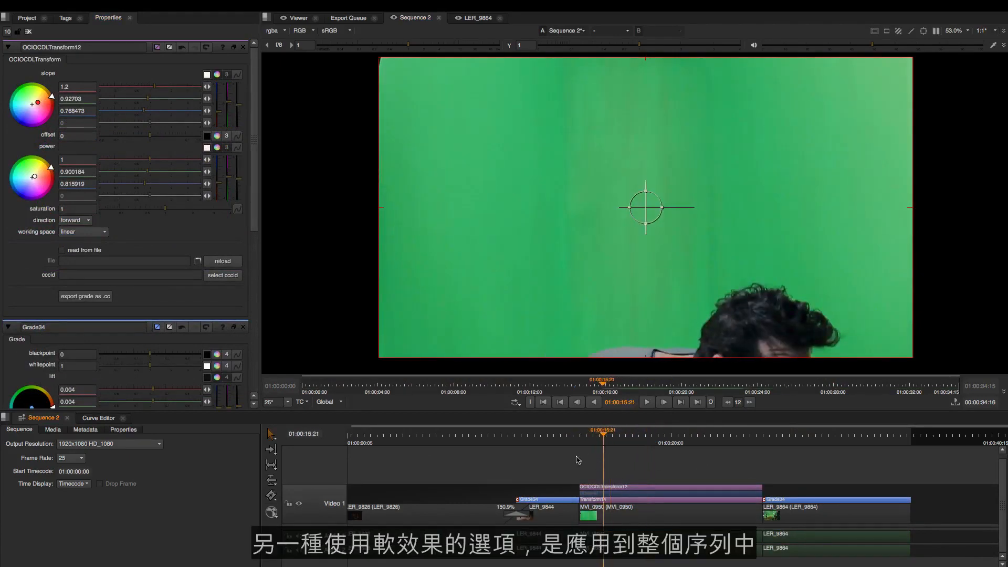
{"action": "left_click_drag", "start_coordinate": [604, 448], "coordinate": [633, 437]}
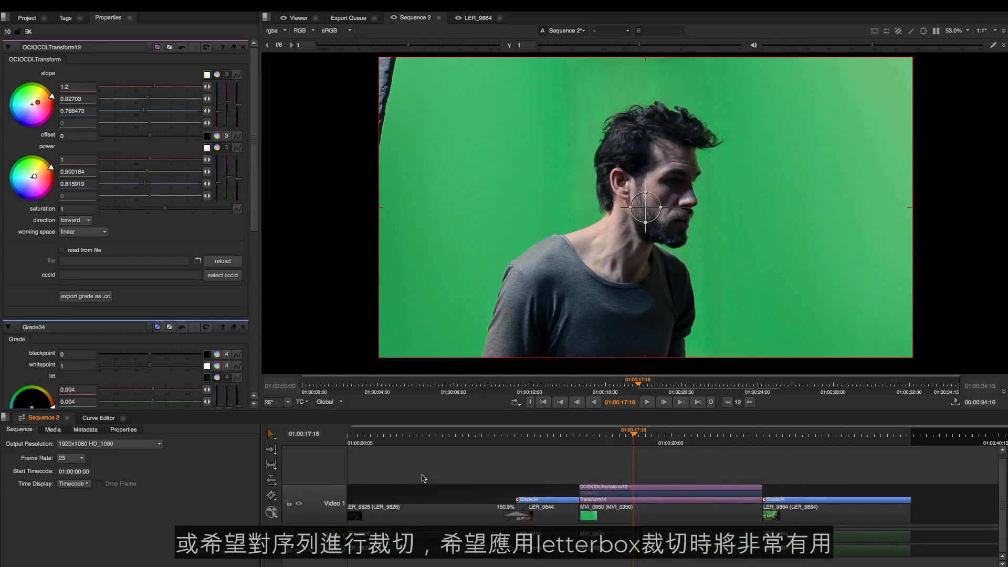
Step: Add a new video track to Sequence 2 above Video 1
{"action": "right_click", "coordinate": [327, 476]}
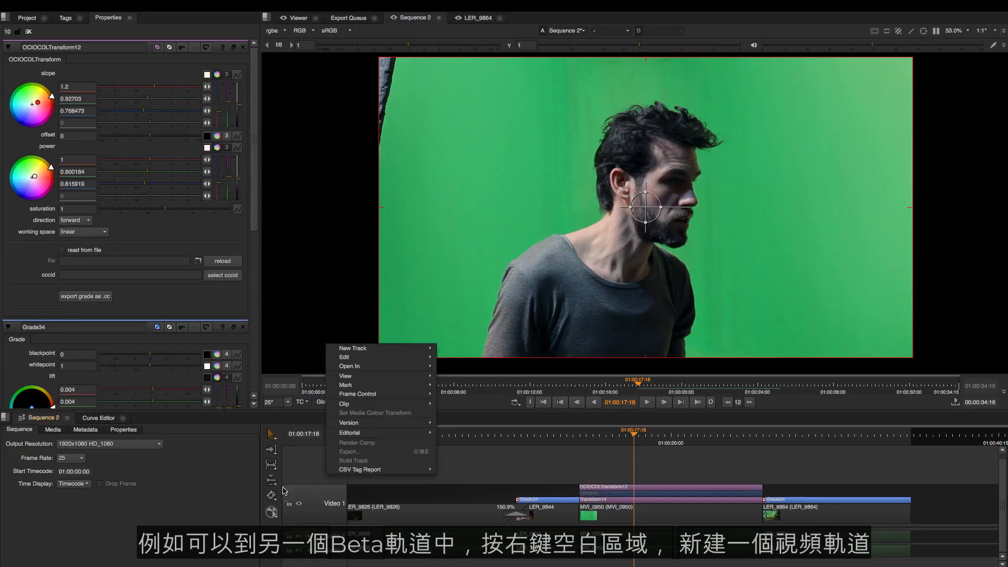
{"action": "mouse_move", "coordinate": [367, 348]}
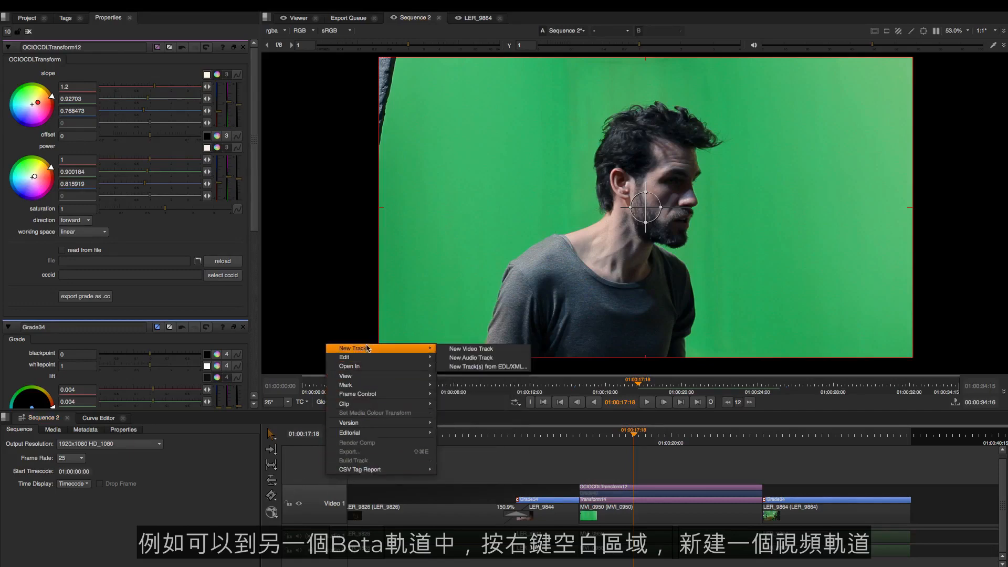
{"action": "left_click", "coordinate": [487, 349]}
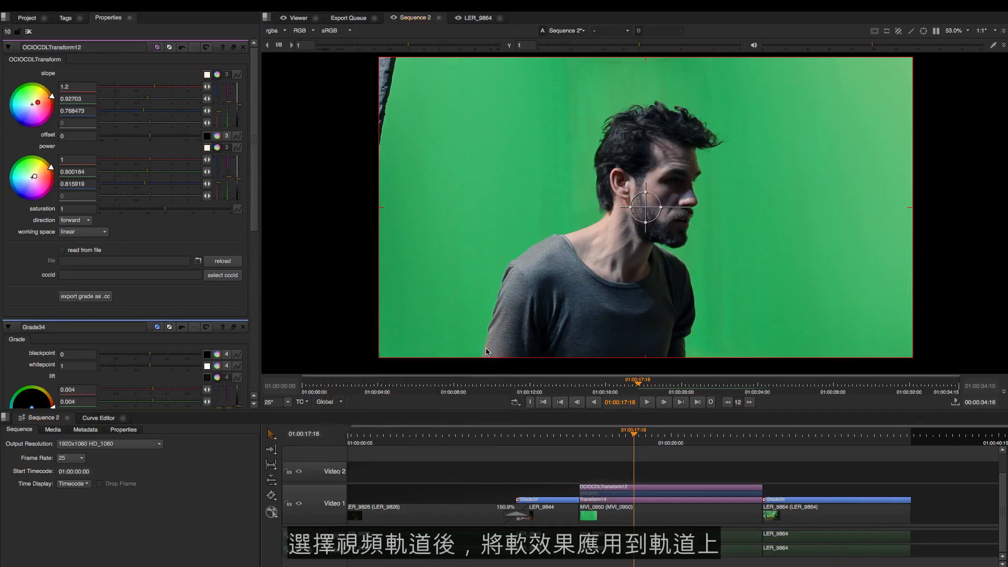
Step: Apply a Crop soft effect to the whole Video 2 track
{"action": "left_click", "coordinate": [331, 478]}
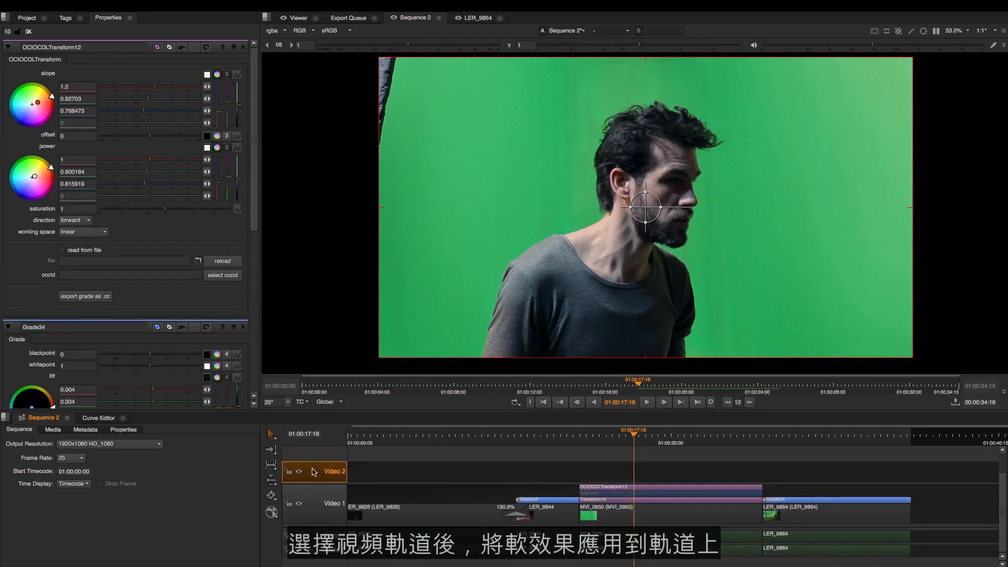
{"action": "right_click", "coordinate": [317, 474]}
{"action": "mouse_move", "coordinate": [338, 466]}
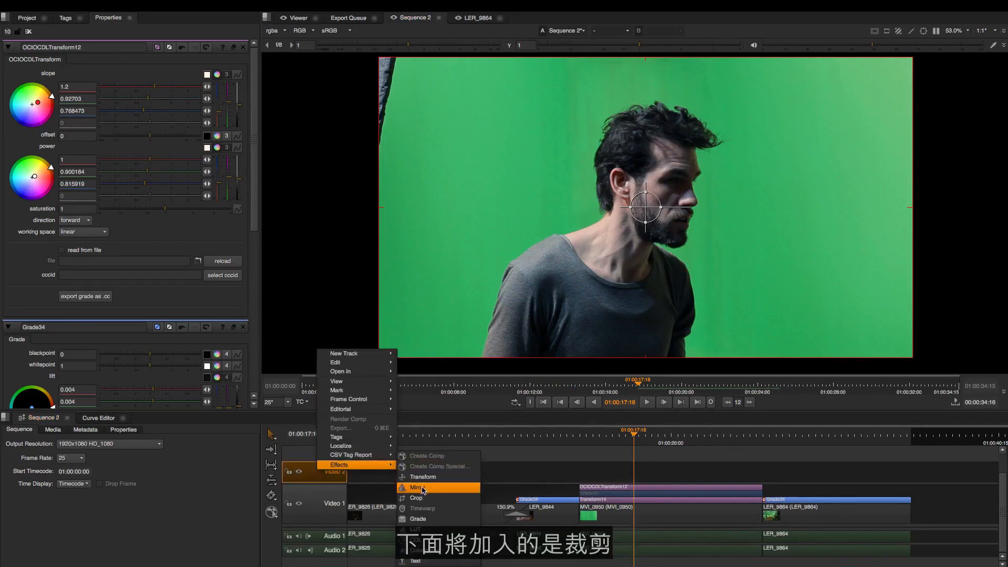
{"action": "left_click", "coordinate": [416, 503]}
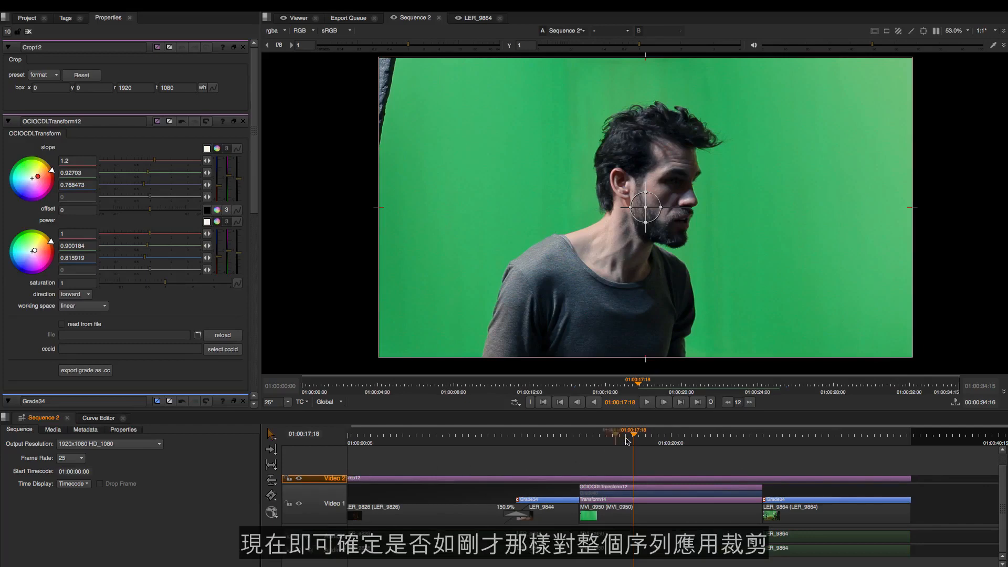
Step: Crop the sequence freehand into a letterbox with the box's y about 157 and t about 946, and check it on an earlier clip
{"action": "left_click_drag", "start_coordinate": [646, 62], "coordinate": [646, 95]}
{"action": "left_click_drag", "start_coordinate": [646, 359], "coordinate": [646, 313]}
{"action": "left_click_drag", "start_coordinate": [633, 447], "coordinate": [533, 450]}
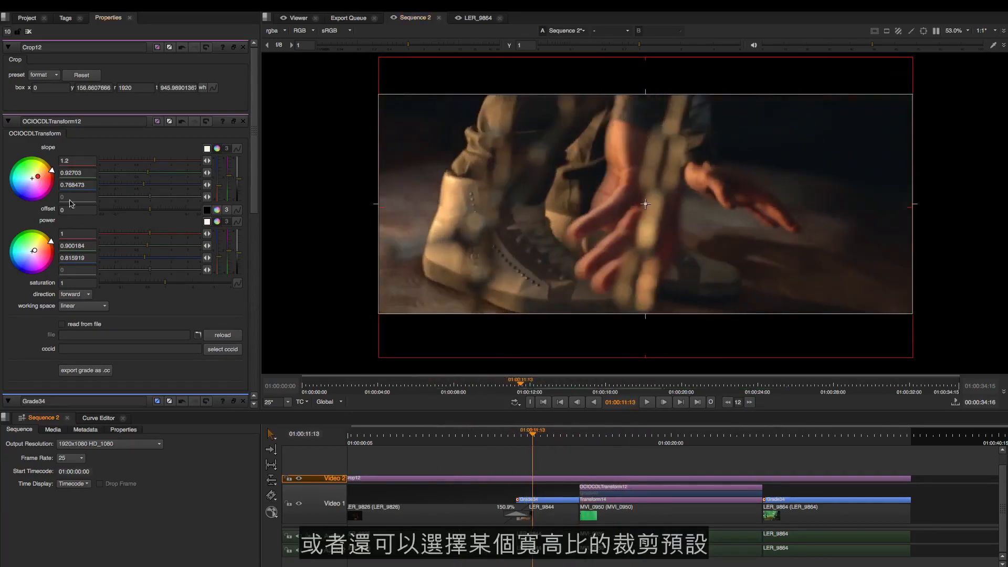
Step: Set the Crop effect's preset to 2.35:1 and check the letterbox on the earlier clips
{"action": "left_click", "coordinate": [48, 76]}
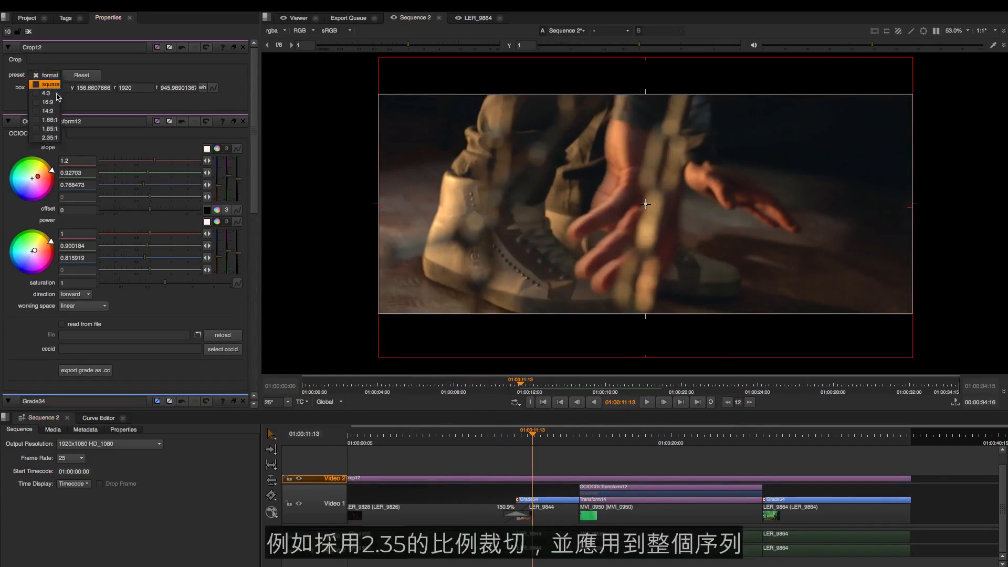
{"action": "left_click", "coordinate": [49, 138]}
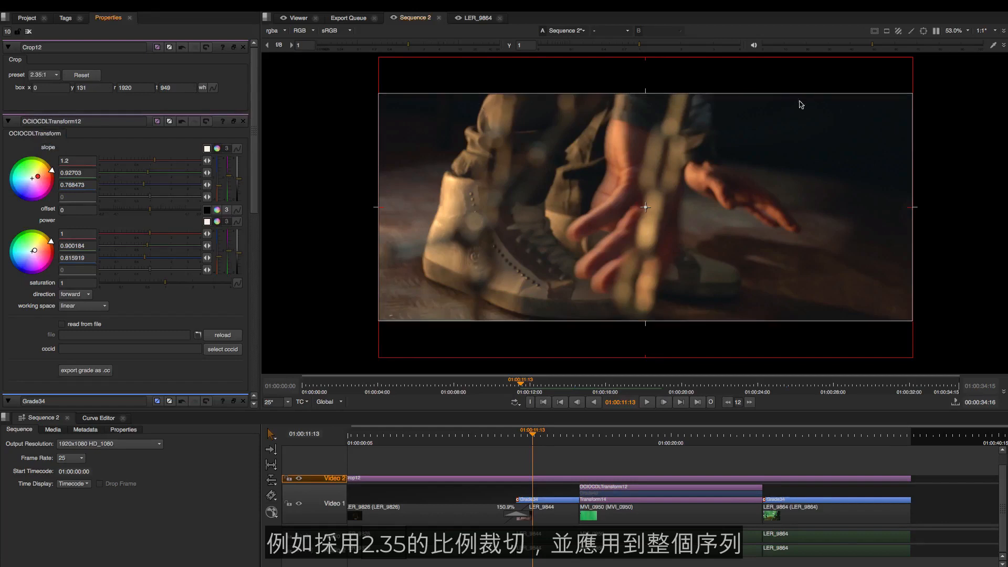
{"action": "left_click_drag", "start_coordinate": [525, 443], "coordinate": [436, 440]}
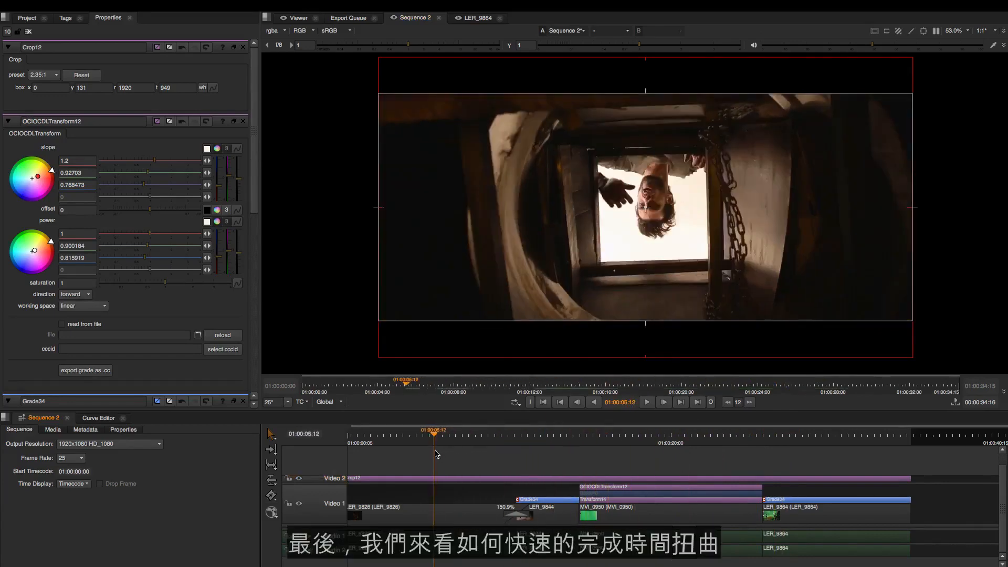
{"action": "left_click", "coordinate": [437, 437]}
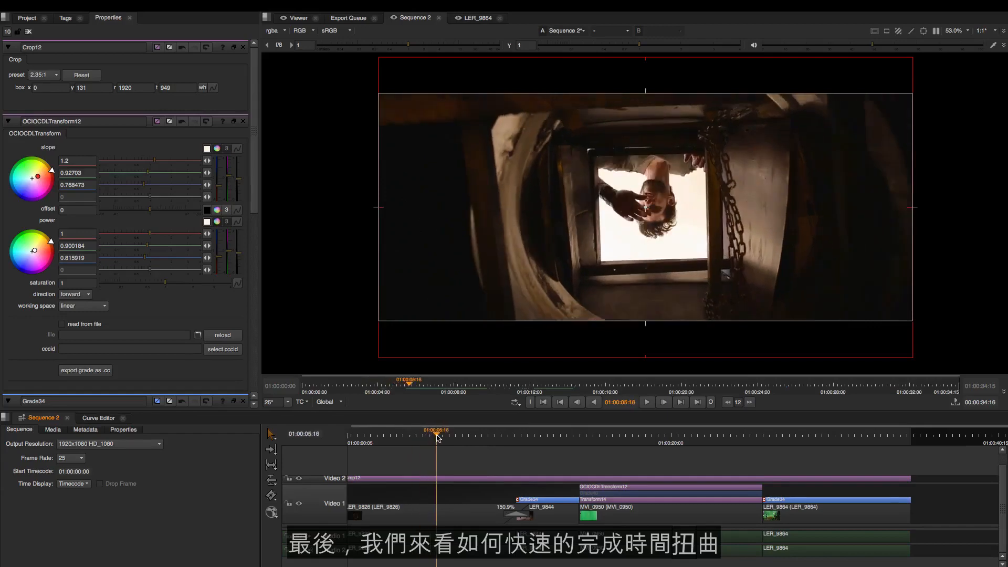
Step: Apply a Timewarp soft effect to the LER_9864 clip
{"action": "left_click_drag", "start_coordinate": [436, 437], "coordinate": [799, 440]}
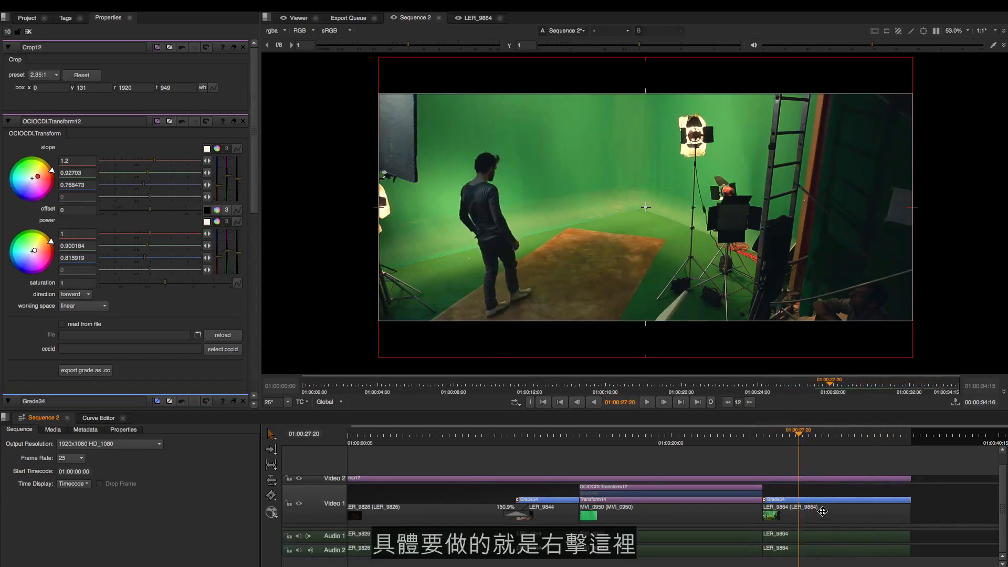
{"action": "left_click", "coordinate": [828, 516]}
{"action": "right_click", "coordinate": [831, 517]}
{"action": "mouse_move", "coordinate": [869, 517]}
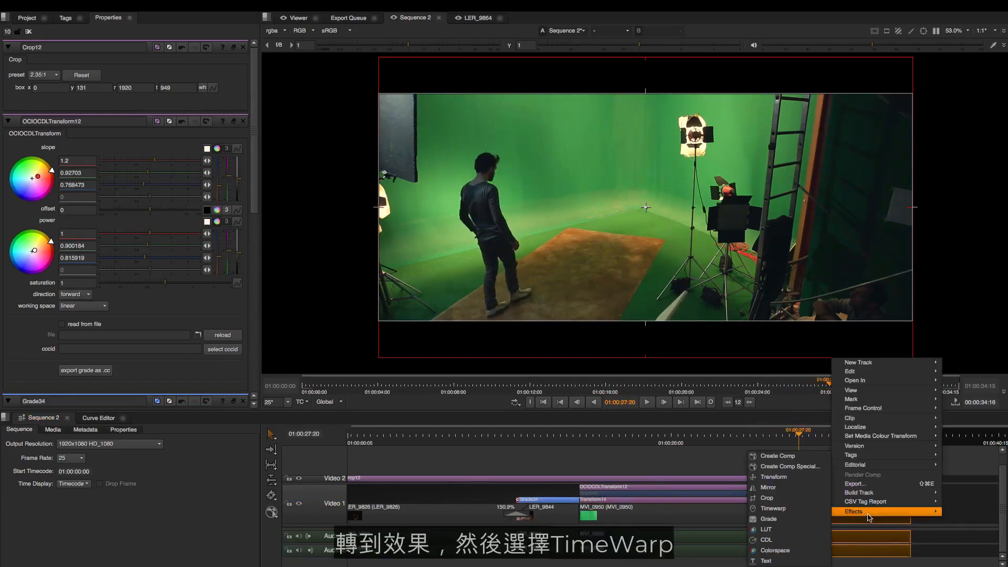
{"action": "left_click", "coordinate": [776, 509]}
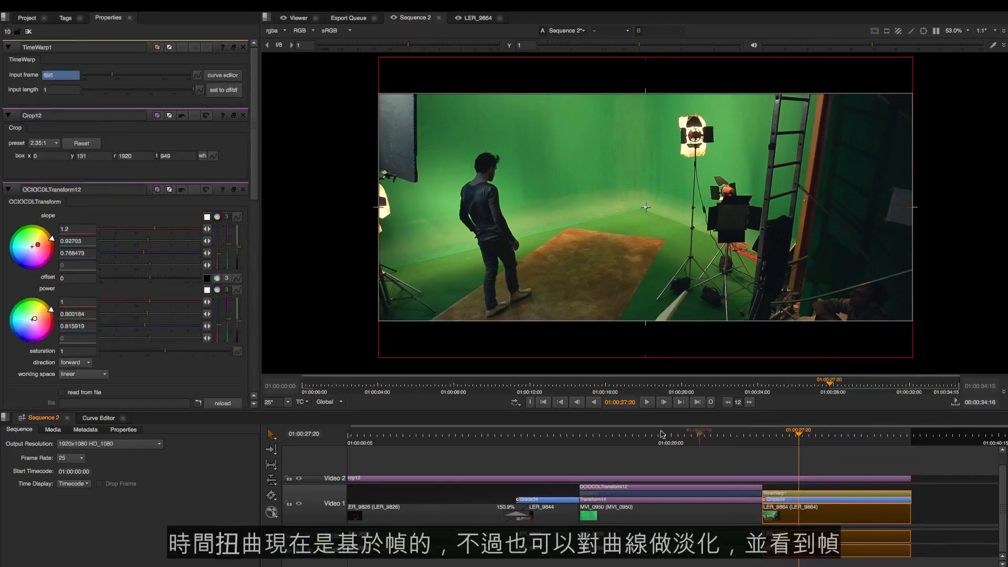
Step: Add a keyframe at about frame 757 to the TimeWarp's lookup curve and raise it to speed up the walk before it slows down
{"action": "left_click", "coordinate": [104, 418]}
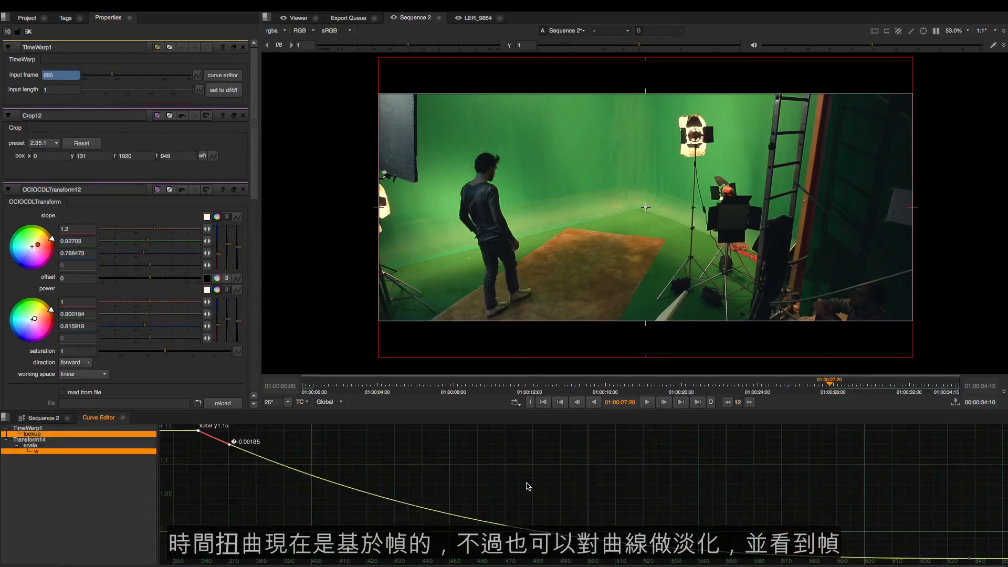
{"action": "key", "text": "f"}
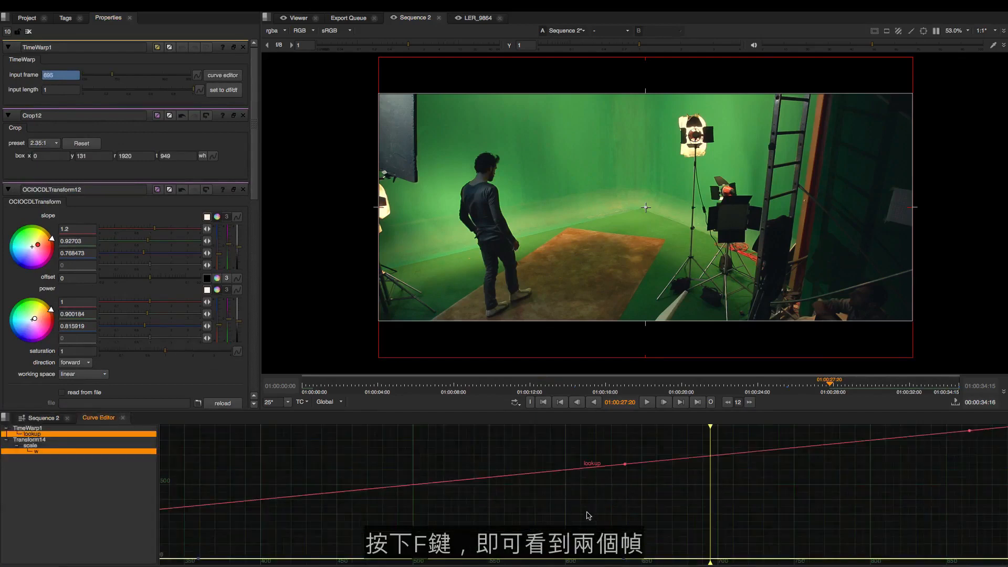
{"action": "left_click_drag", "start_coordinate": [589, 516], "coordinate": [998, 409]}
{"action": "key", "text": "f"}
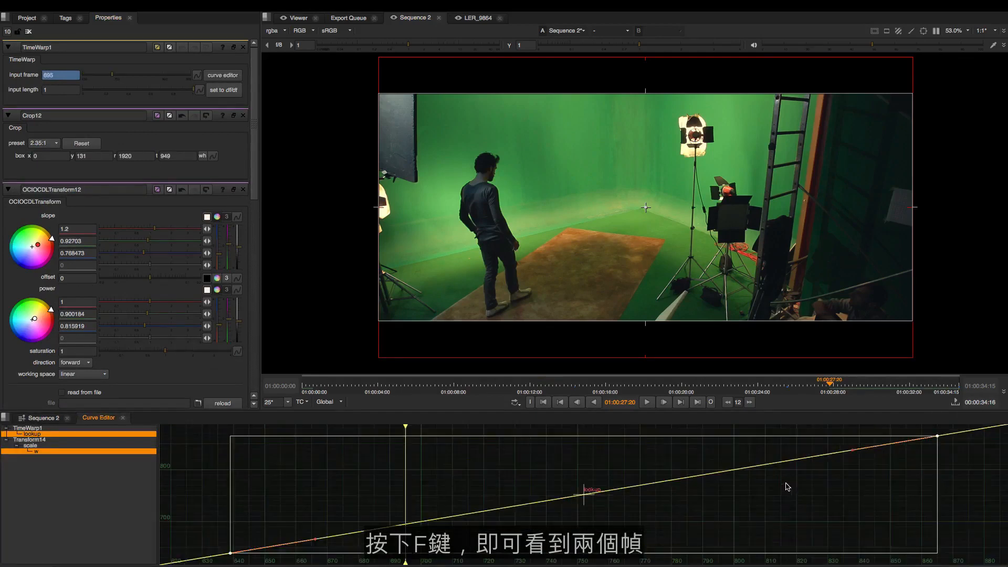
{"action": "left_click", "coordinate": [496, 501]}
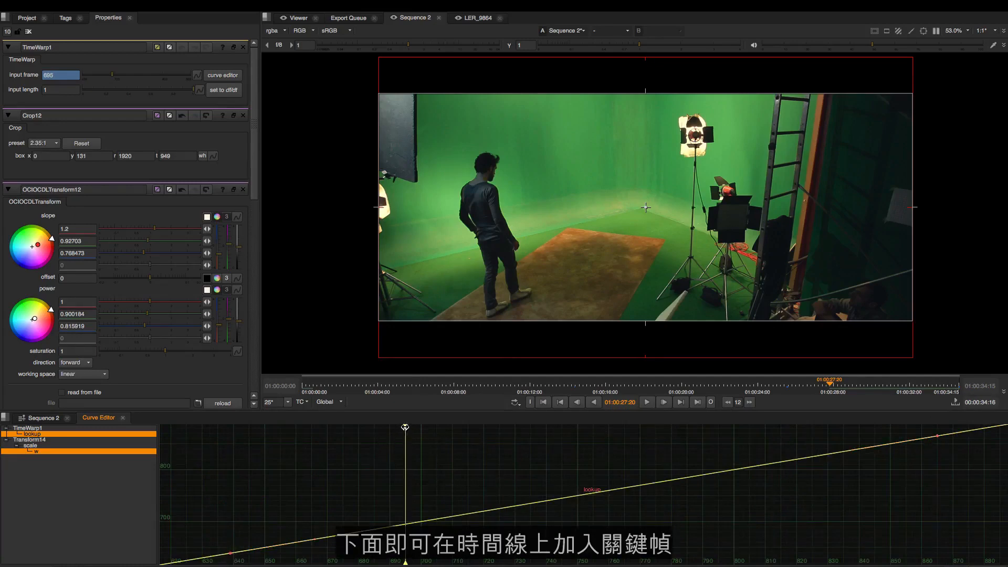
{"action": "left_click_drag", "start_coordinate": [405, 427], "coordinate": [599, 433]}
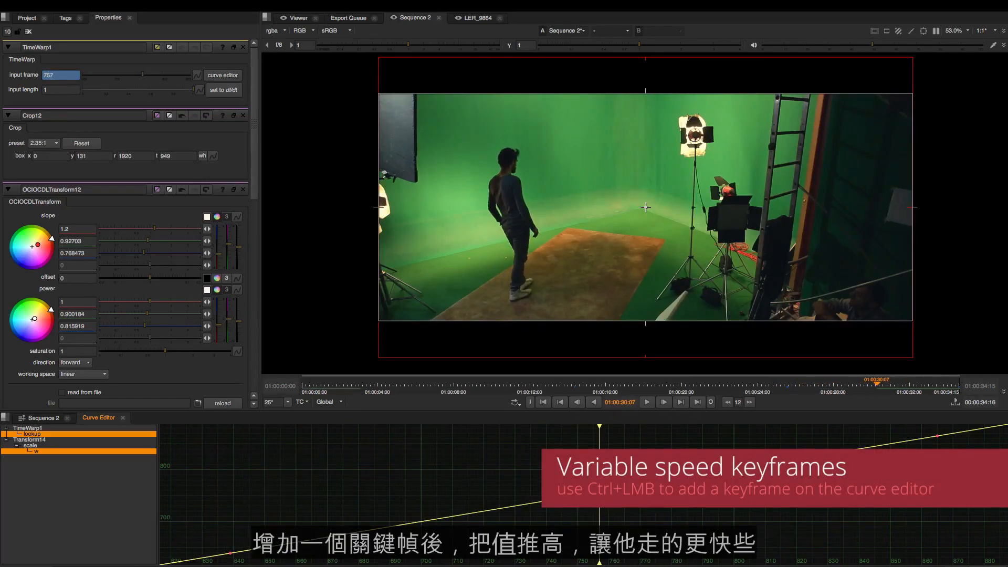
{"action": "left_click", "coordinate": [598, 491], "text": "ctrl"}
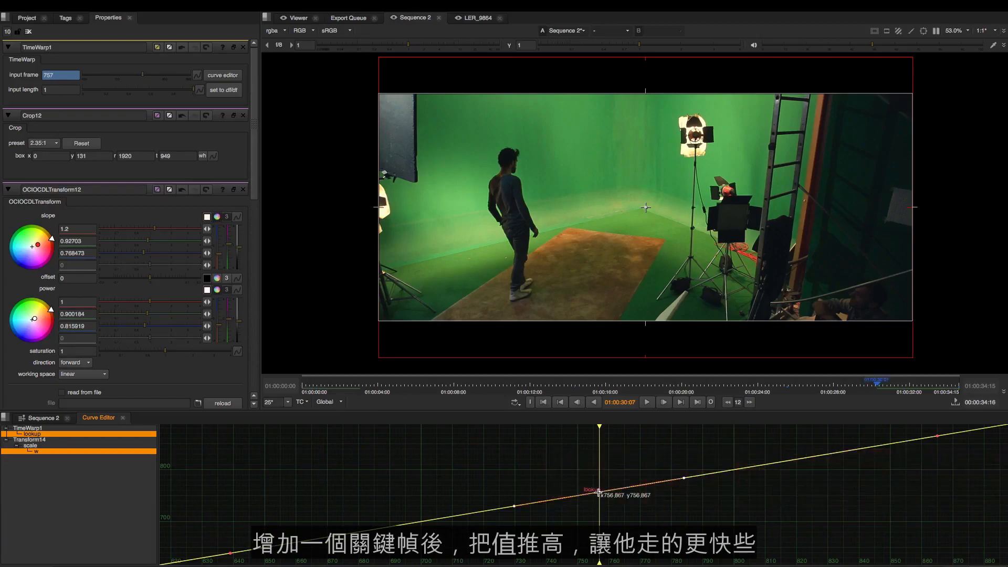
{"action": "left_click_drag", "start_coordinate": [598, 492], "coordinate": [600, 459]}
{"action": "left_click_drag", "start_coordinate": [599, 457], "coordinate": [784, 420]}
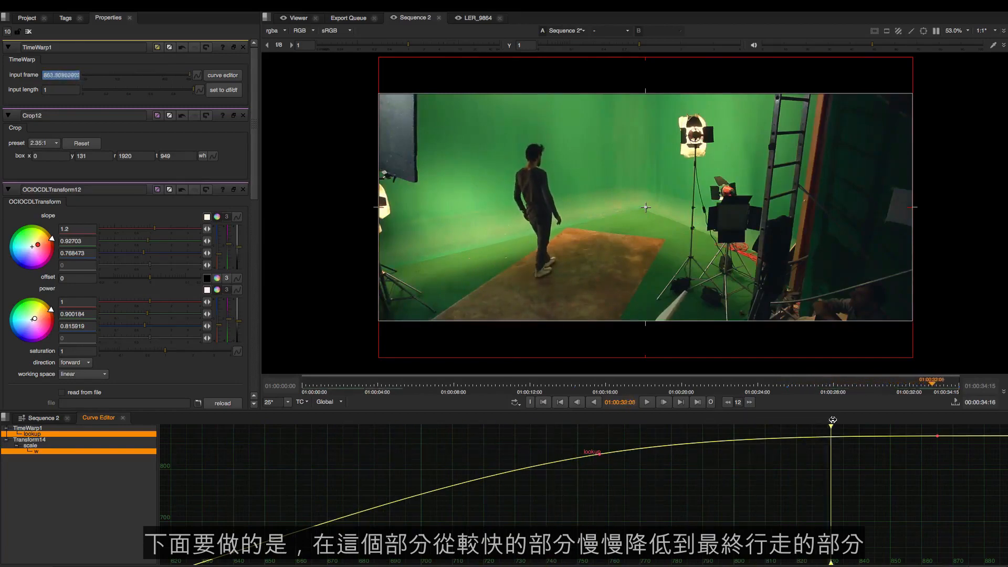
{"action": "left_click_drag", "start_coordinate": [934, 421], "coordinate": [300, 466]}
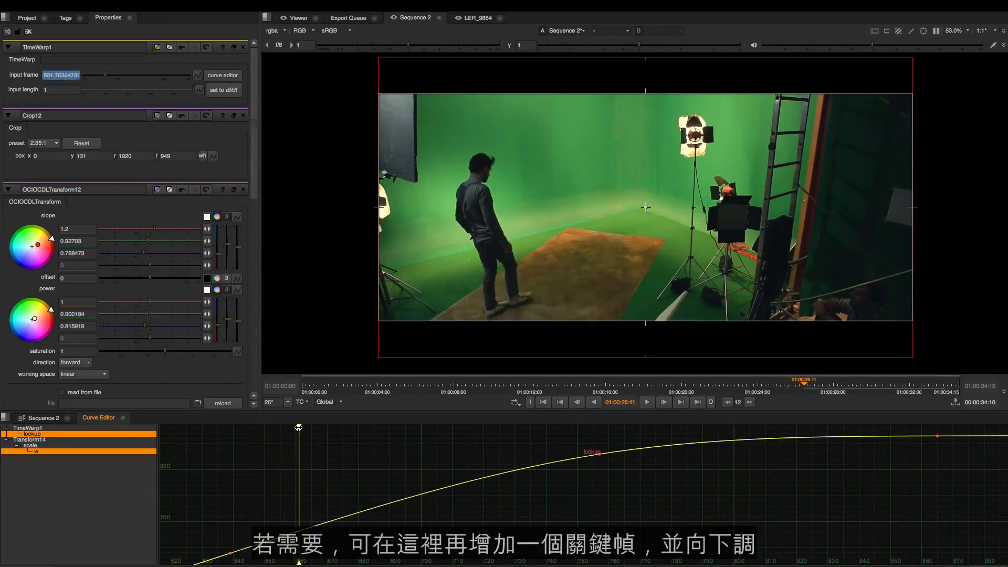
Step: Try an extra lowered keyframe at about frame 697 on the lookup curve, and delete it
{"action": "left_click_drag", "start_coordinate": [299, 428], "coordinate": [412, 526]}
{"action": "left_click", "coordinate": [411, 497], "text": "alt+super"}
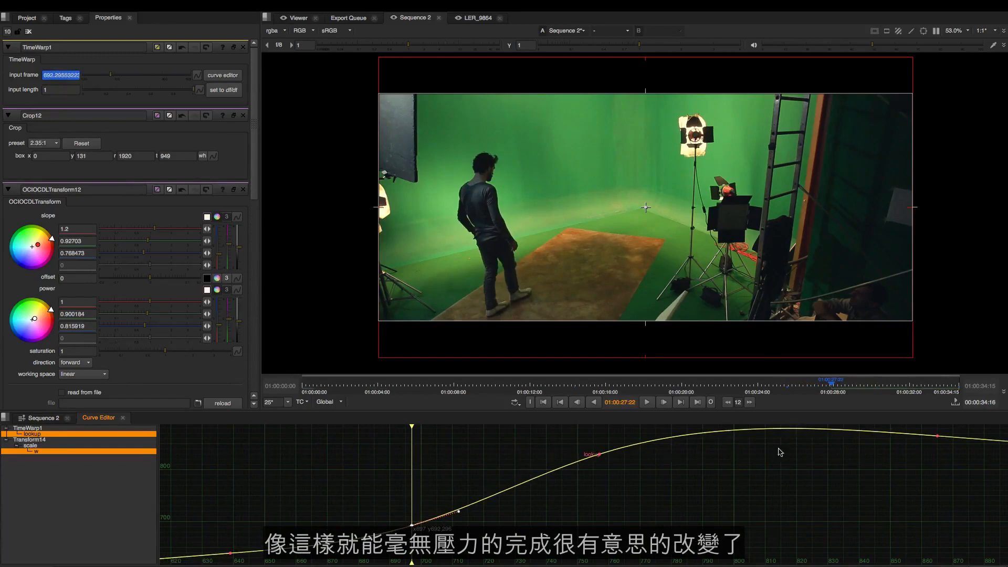
{"action": "left_click_drag", "start_coordinate": [443, 492], "coordinate": [368, 535]}
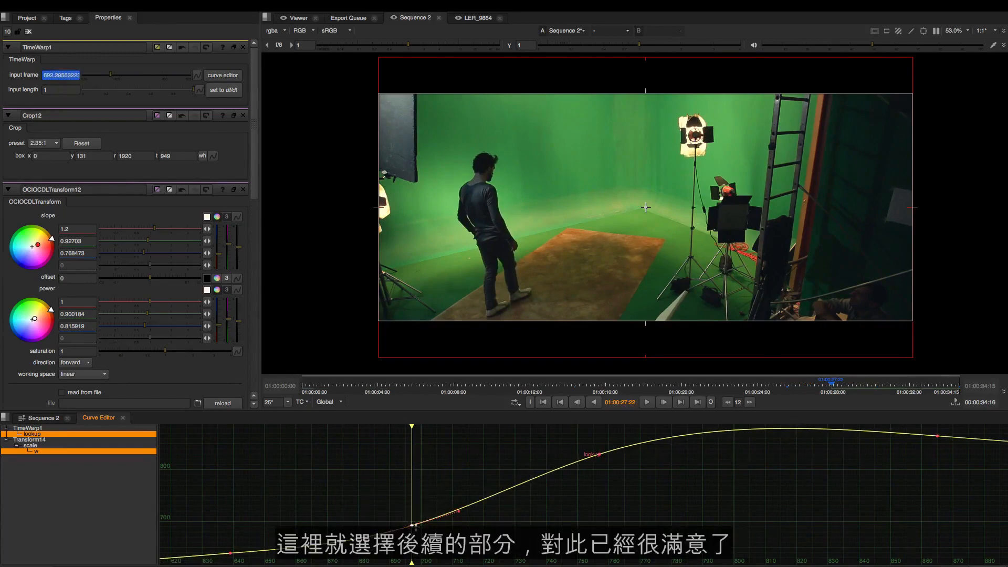
{"action": "key", "text": "Delete"}
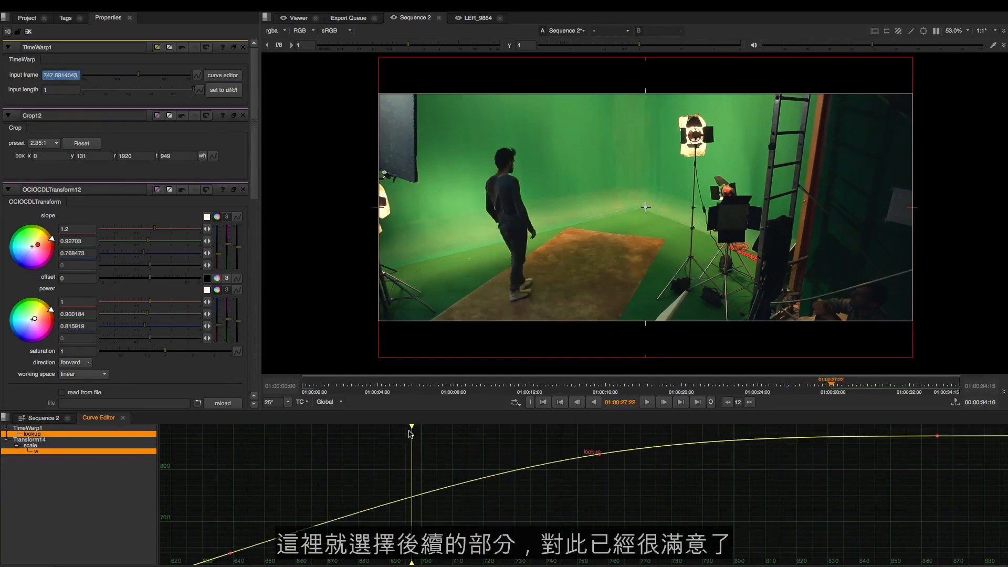
Step: Return to the Sequence 2 timeline and play it from 01:00:12:04 to review the soft effects
{"action": "mouse_move", "coordinate": [411, 434]}
{"action": "left_mouse_down"}
{"action": "mouse_move", "coordinate": [270, 433]}
{"action": "mouse_move", "coordinate": [507, 419]}
{"action": "mouse_move", "coordinate": [400, 419]}
{"action": "left_mouse_up"}
{"action": "left_click", "coordinate": [44, 418]}
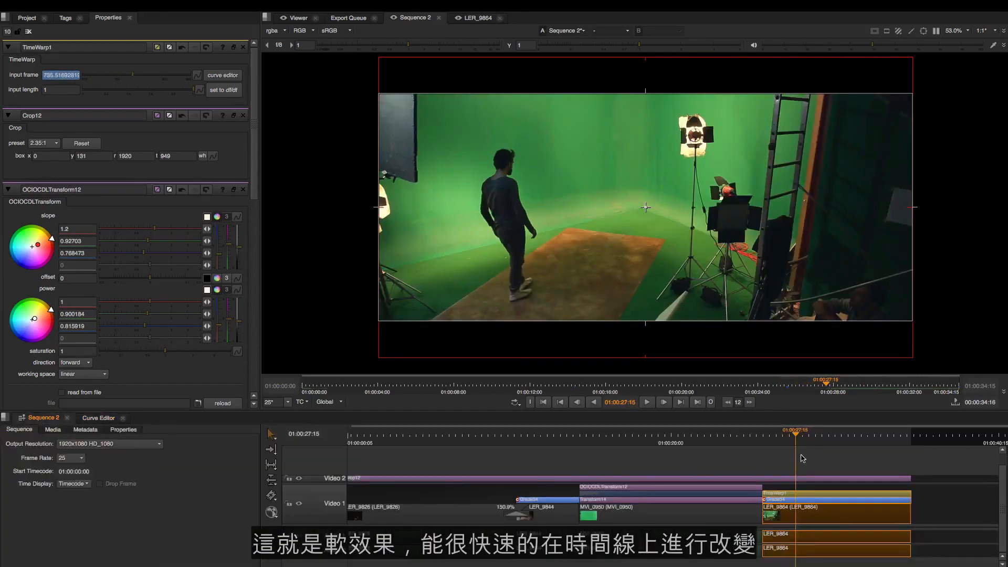
{"action": "left_click", "coordinate": [759, 459]}
{"action": "left_click_drag", "start_coordinate": [783, 440], "coordinate": [627, 447]}
{"action": "left_click_drag", "start_coordinate": [515, 451], "coordinate": [543, 453]}
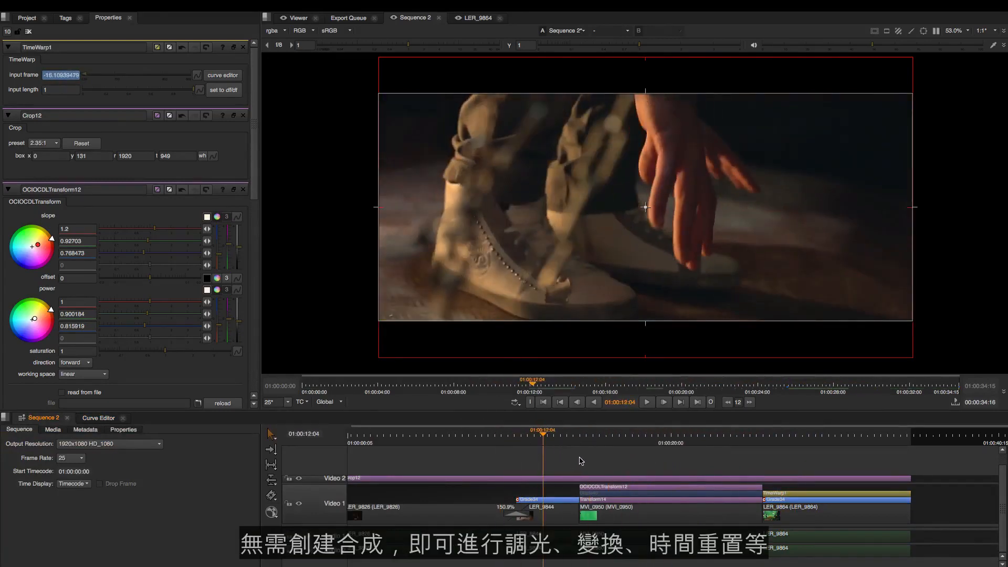
{"action": "key", "text": "space"}
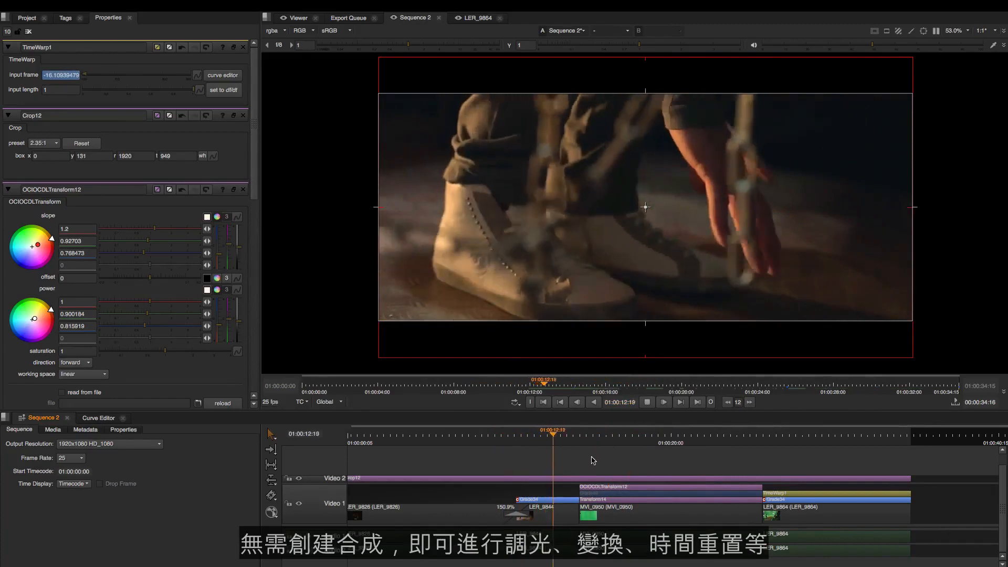